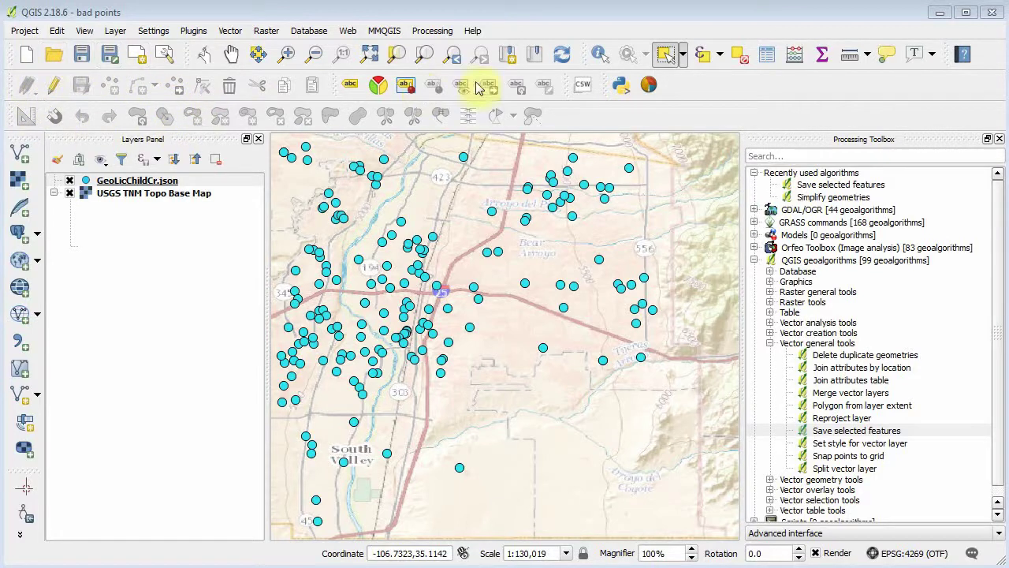
Check the installed QGIS version and close the version information.
{"action": "left_click", "coordinate": [472, 31]}
{"action": "left_click", "coordinate": [527, 154]}
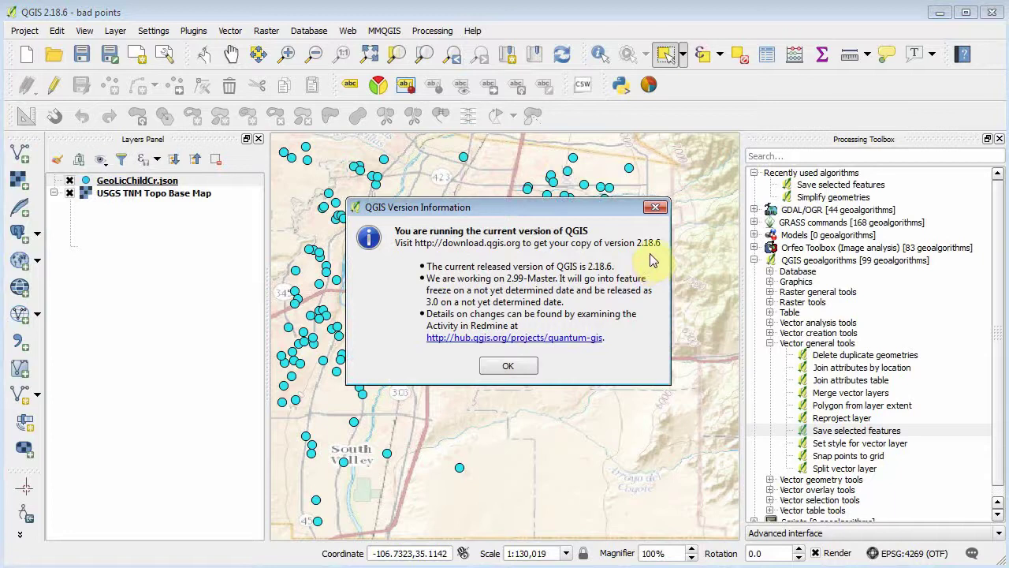
{"action": "left_click", "coordinate": [654, 208]}
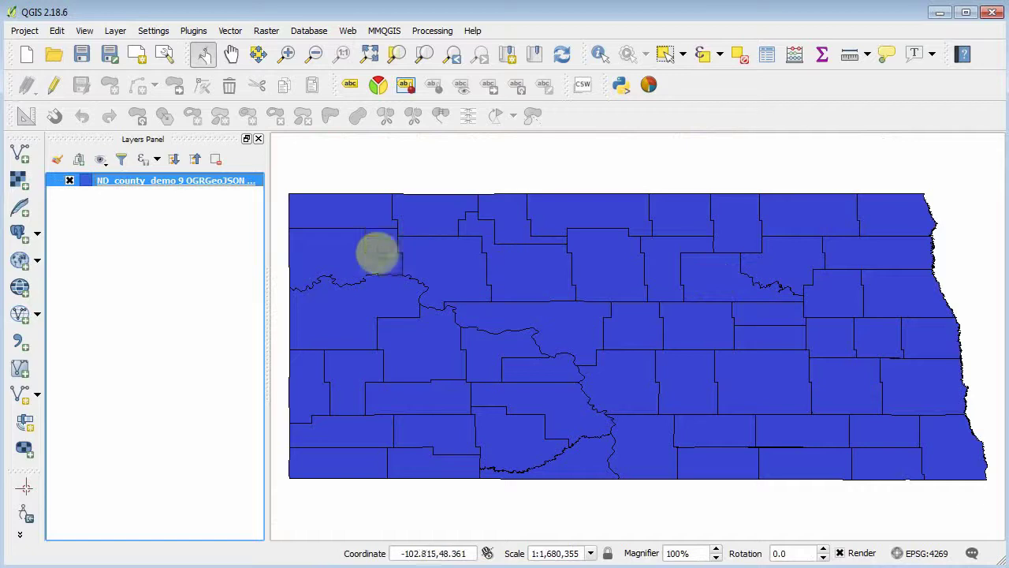
Enable editing on the ND_county_demo layer, pull a south-edge vertex of the southeastern county southward to about -98.66, 45.61, and clear the selection.
{"action": "left_click", "coordinate": [187, 270]}
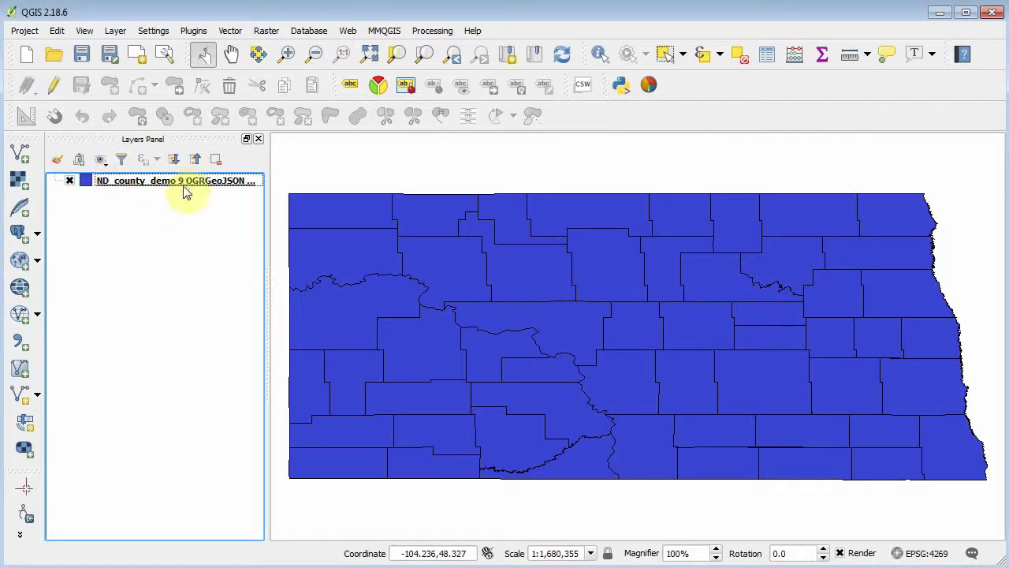
{"action": "left_click", "coordinate": [160, 184]}
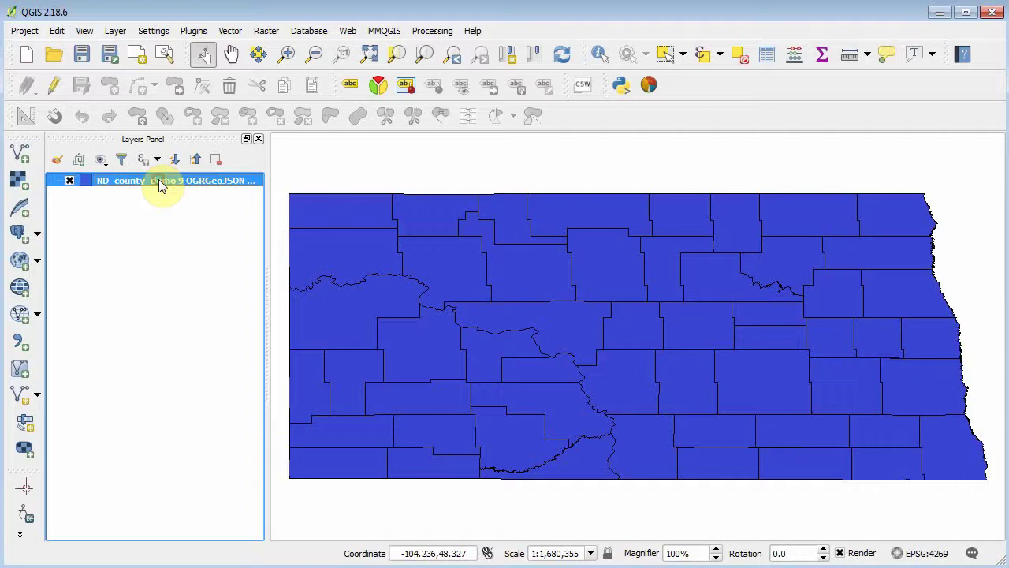
{"action": "left_click", "coordinate": [52, 92]}
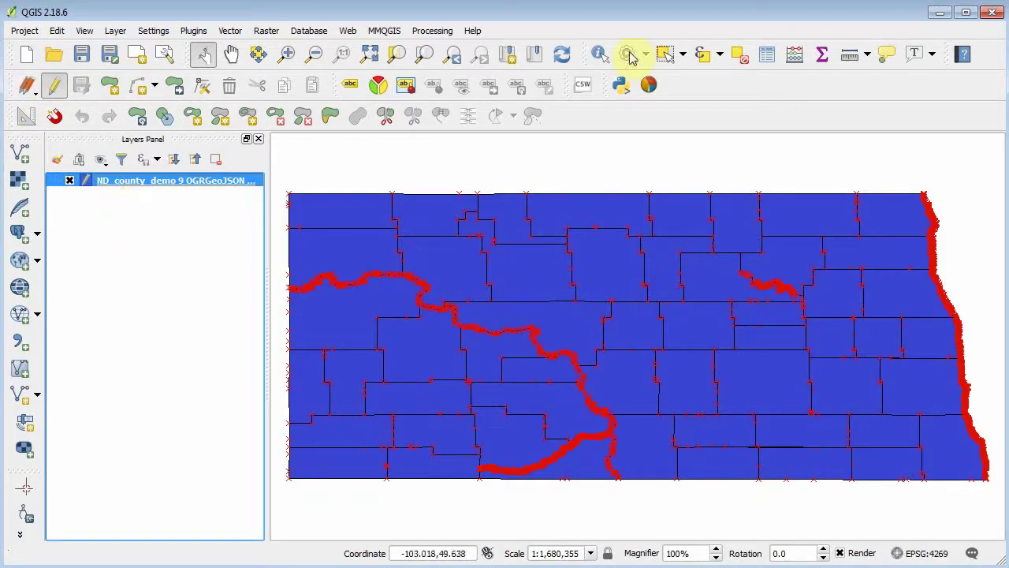
{"action": "left_click", "coordinate": [667, 56]}
{"action": "left_click", "coordinate": [799, 468]}
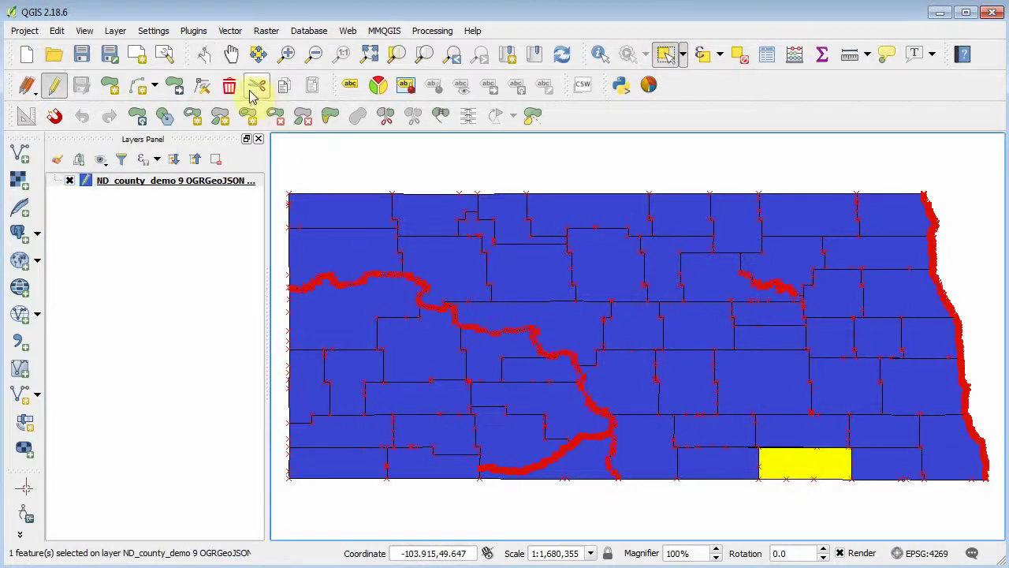
{"action": "left_click", "coordinate": [204, 87]}
{"action": "left_click", "coordinate": [800, 466]}
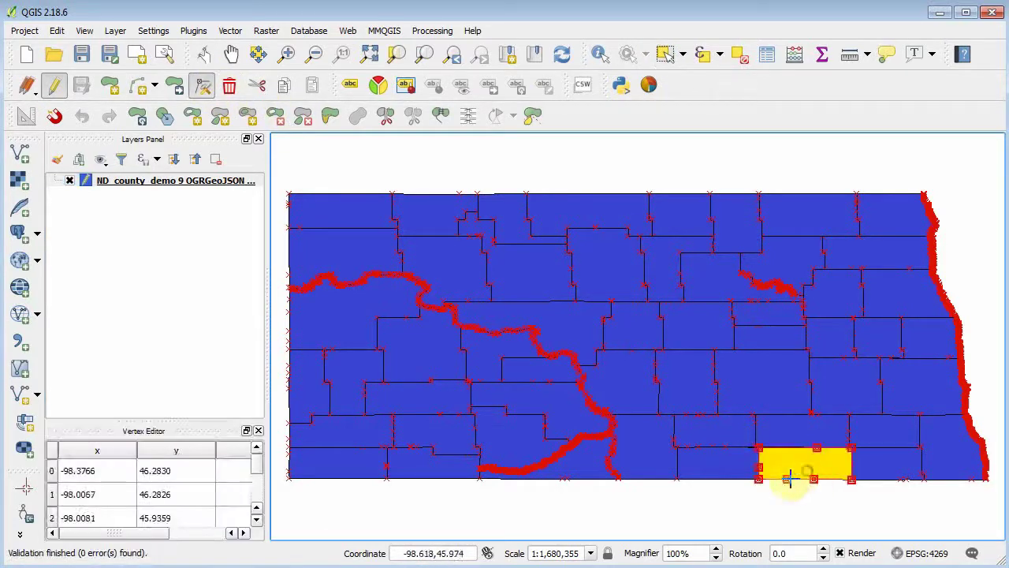
{"action": "left_click", "coordinate": [786, 477]}
{"action": "left_click_drag", "start_coordinate": [790, 509], "coordinate": [791, 510]}
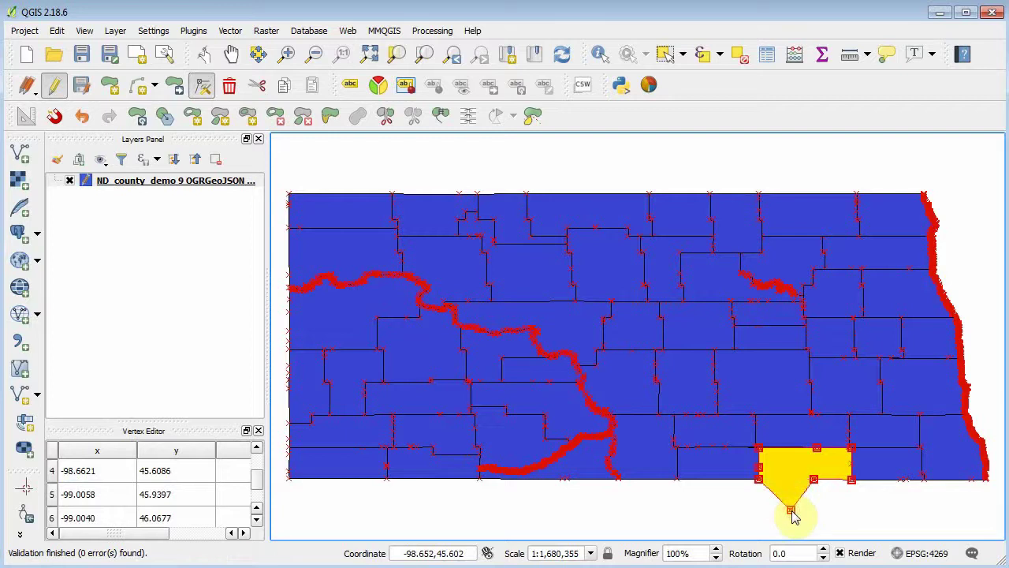
{"action": "left_click", "coordinate": [739, 55]}
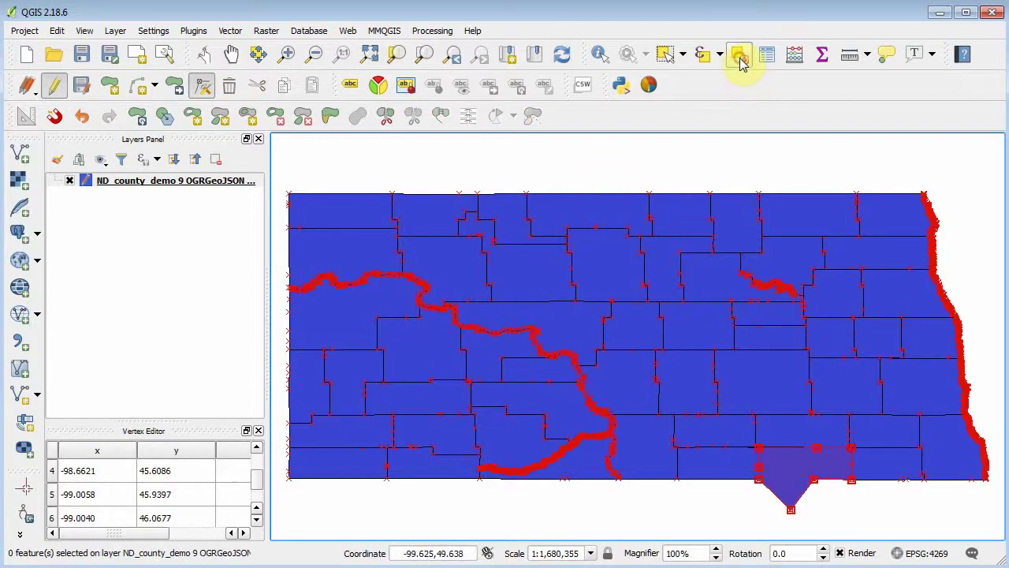
Add a four-sided polygon just north of the state with GeoID 123 and TITLE nmm, then save the layer edits and end editing.
{"action": "left_click", "coordinate": [109, 85]}
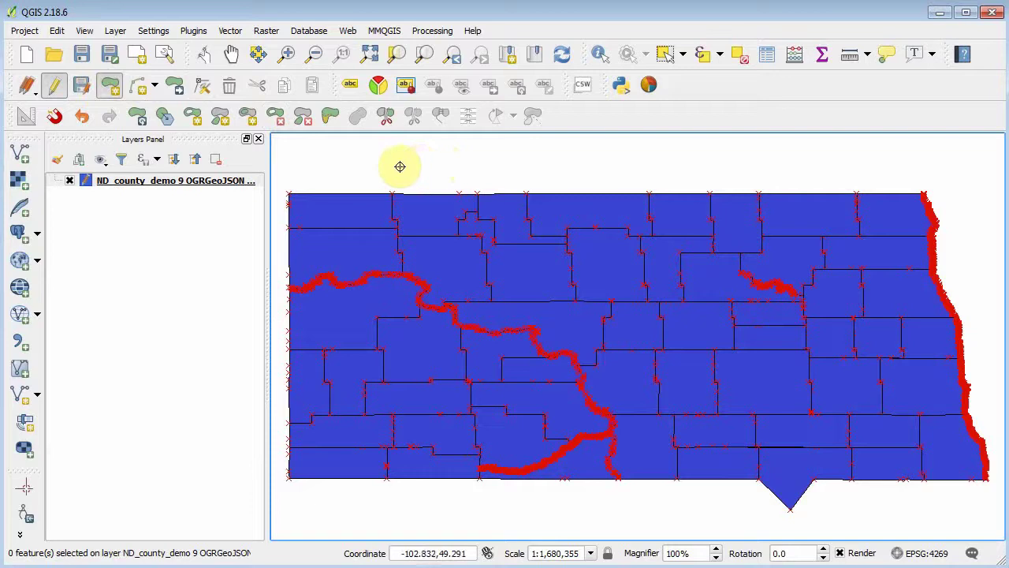
{"action": "left_click", "coordinate": [371, 149]}
{"action": "left_click", "coordinate": [590, 147]}
{"action": "left_click", "coordinate": [588, 179]}
{"action": "left_click", "coordinate": [349, 183]}
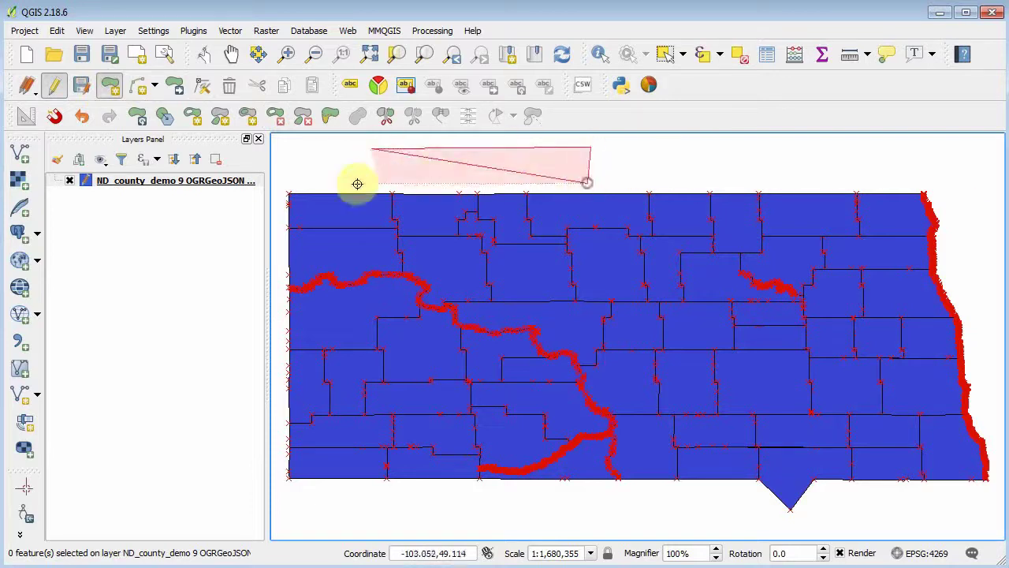
{"action": "right_click", "coordinate": [333, 163]}
{"action": "left_click", "coordinate": [372, 111]}
{"action": "left_click", "coordinate": [354, 130]}
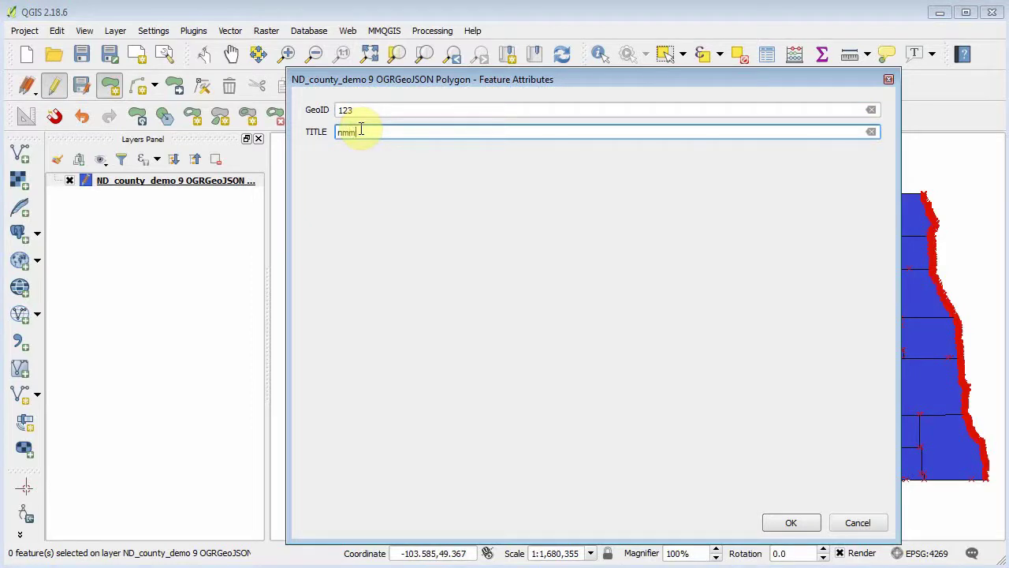
{"action": "left_click", "coordinate": [791, 523]}
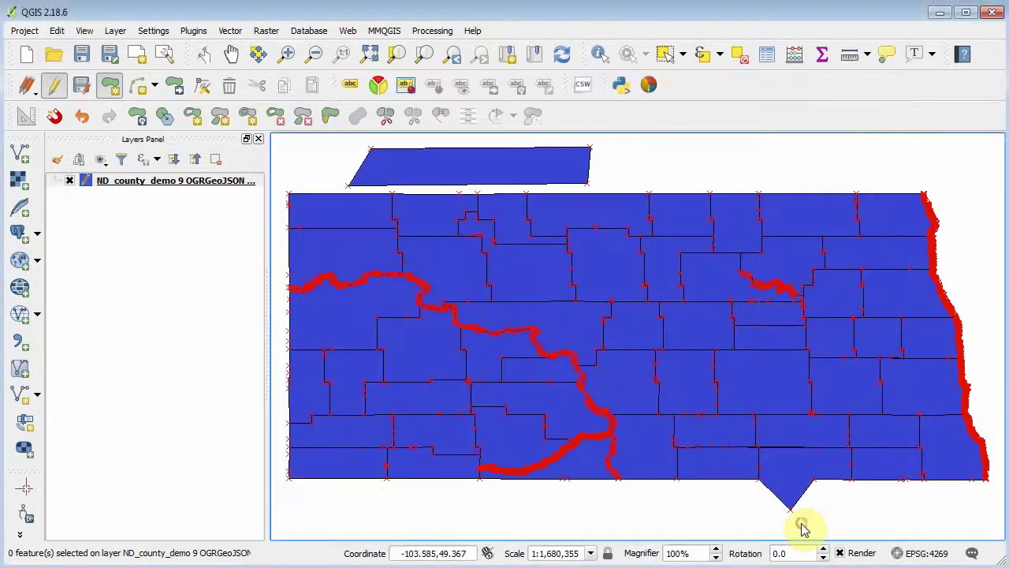
{"action": "left_click", "coordinate": [84, 89]}
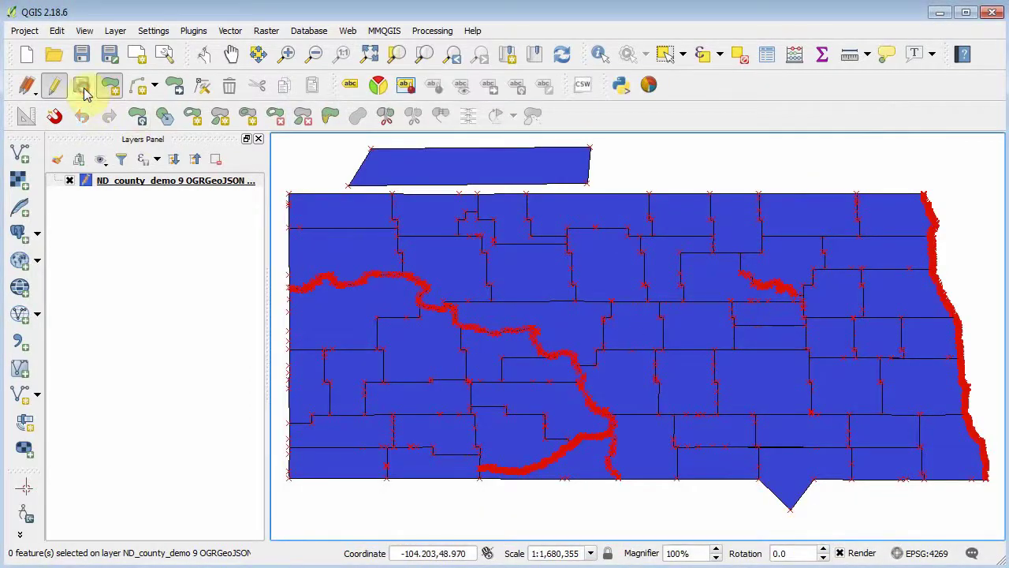
{"action": "left_click", "coordinate": [56, 86]}
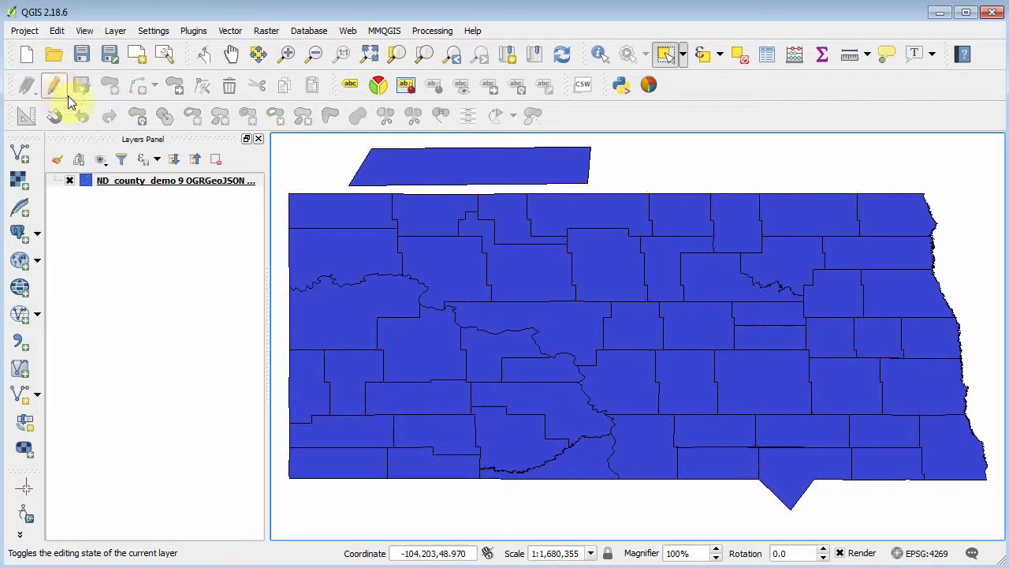
Open the attribute table of the ND_county_demo layer.
{"action": "right_click", "coordinate": [174, 180]}
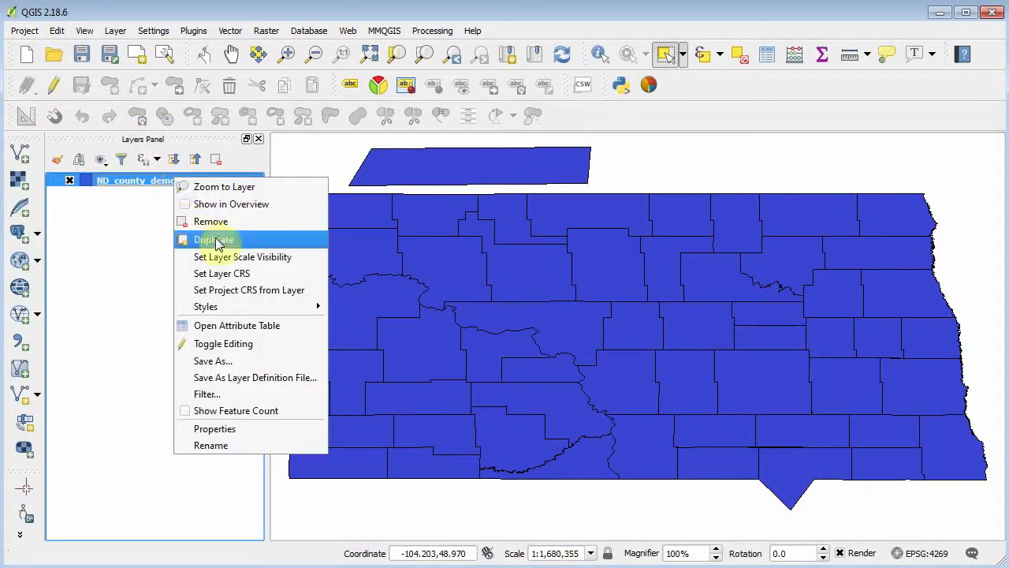
{"action": "left_click", "coordinate": [225, 326]}
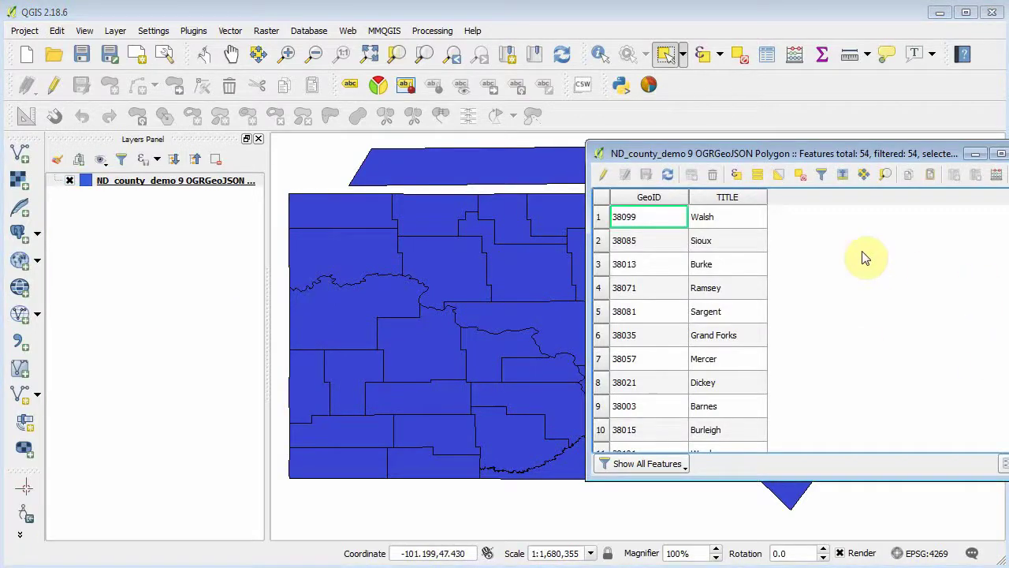
{"action": "left_click", "coordinate": [602, 175]}
{"action": "left_click", "coordinate": [603, 174]}
Try to change the TITLE of the Walsh record to Walsh222 and save it from the attribute table.
{"action": "left_click", "coordinate": [55, 86]}
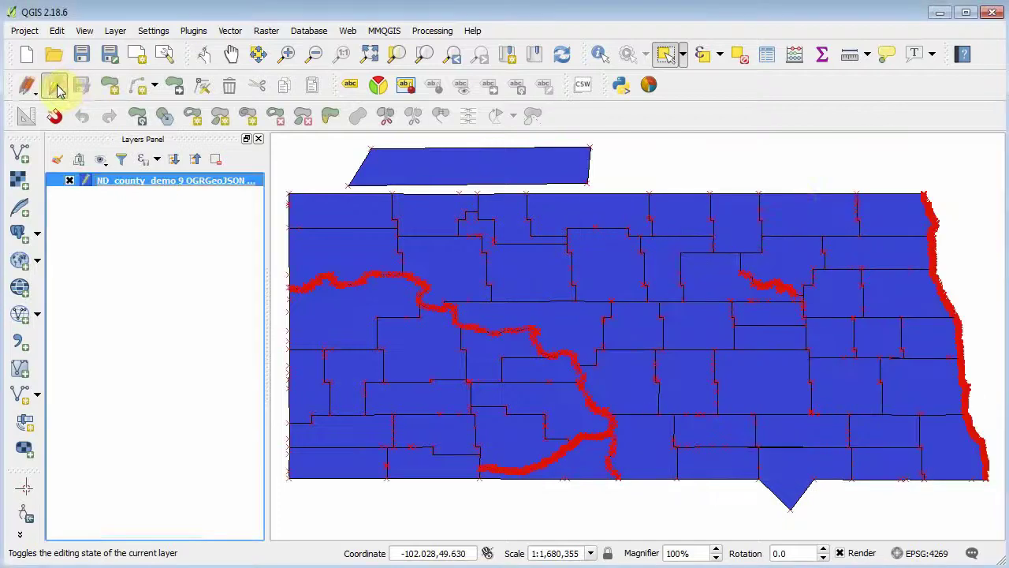
{"action": "key", "text": "alt+Tab"}
{"action": "double_click", "coordinate": [707, 239]}
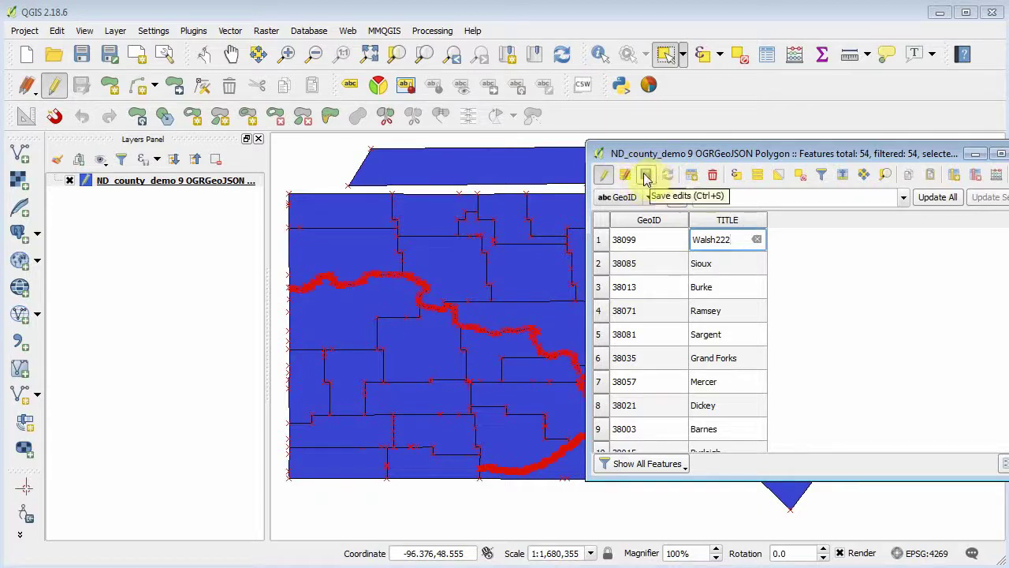
{"action": "left_click", "coordinate": [647, 175]}
{"action": "left_click", "coordinate": [603, 175]}
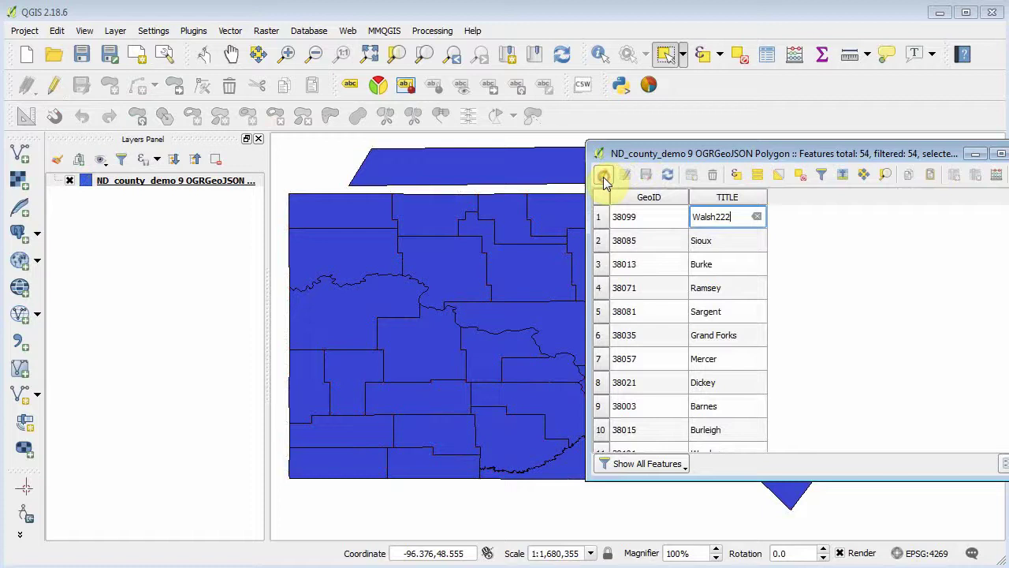
{"action": "left_click", "coordinate": [717, 223]}
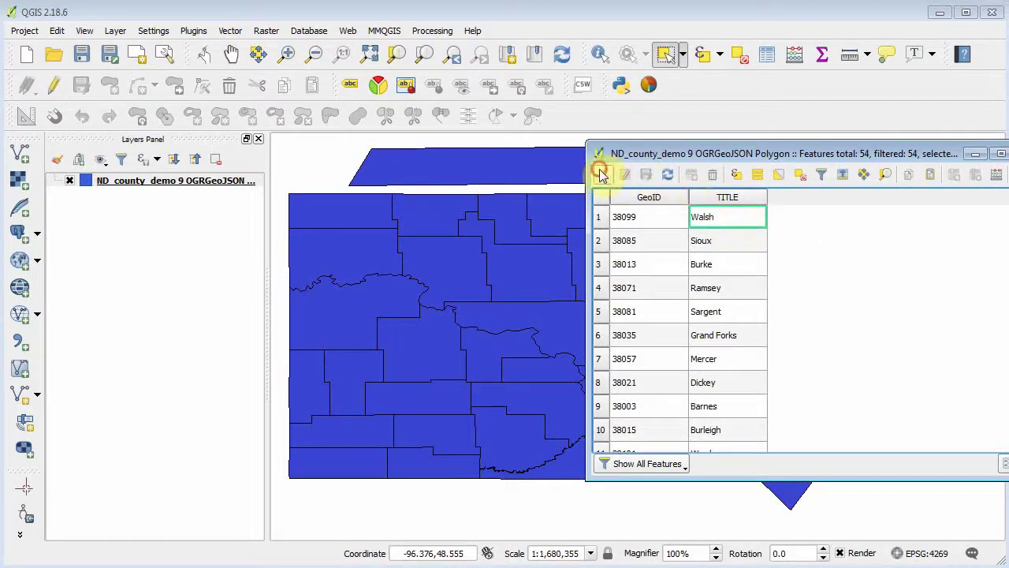
Set the TITLE of record 38099 to Walsh3333, save the layer edits and end editing.
{"action": "left_click", "coordinate": [603, 175]}
{"action": "left_click", "coordinate": [712, 242]}
{"action": "left_click", "coordinate": [721, 239]}
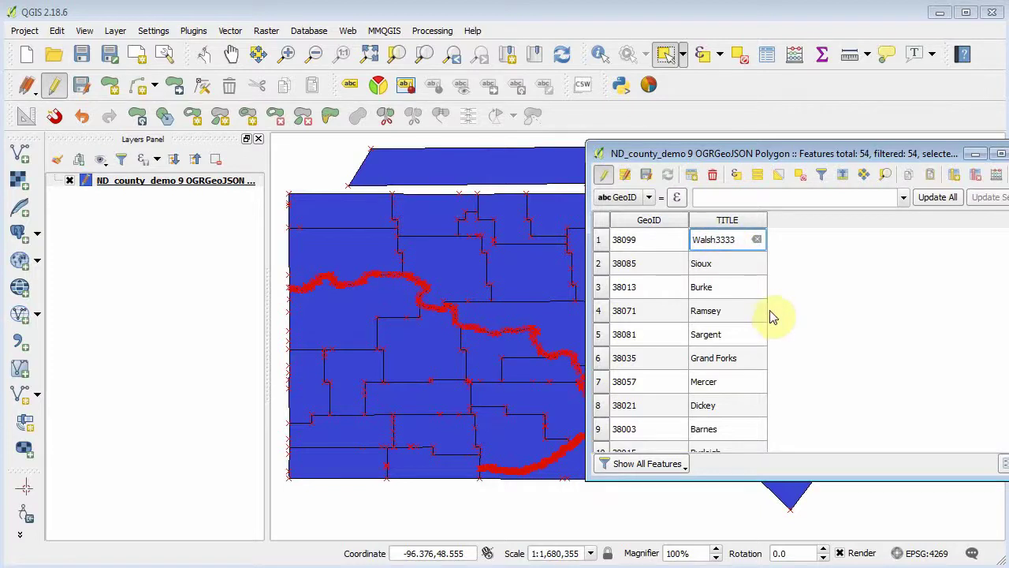
{"action": "left_click", "coordinate": [82, 86]}
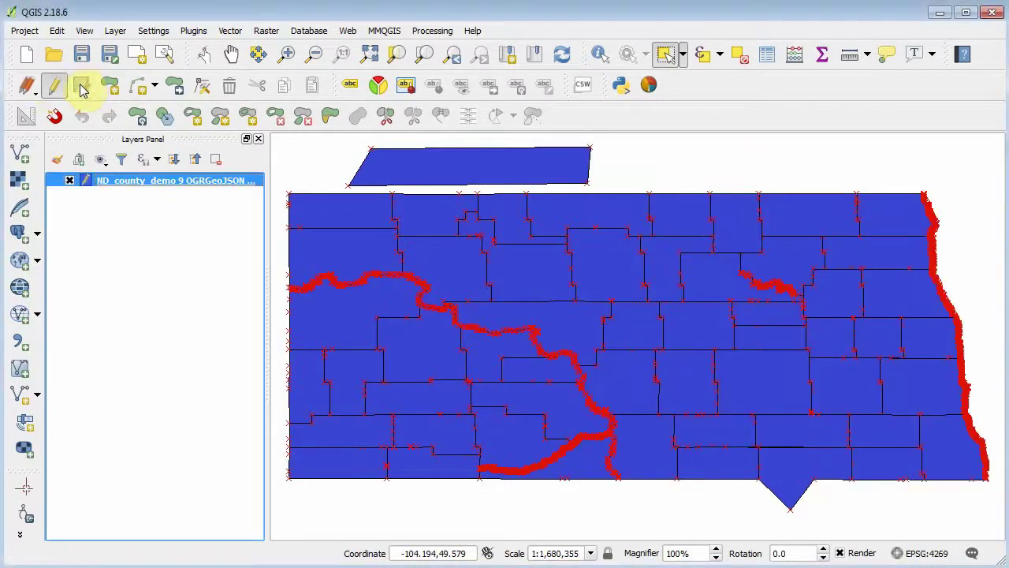
{"action": "left_click", "coordinate": [53, 85]}
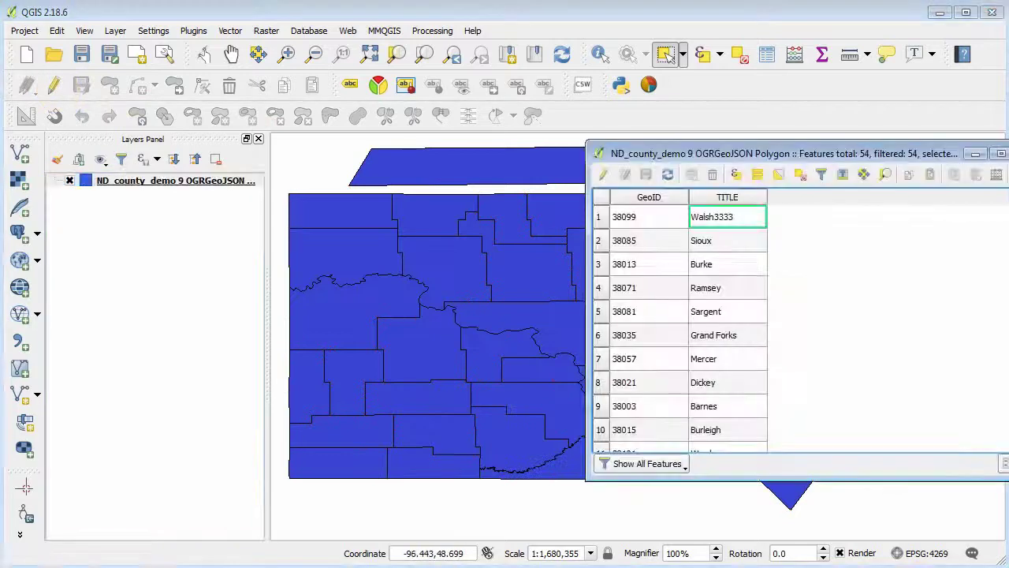
{"action": "left_click", "coordinate": [800, 233]}
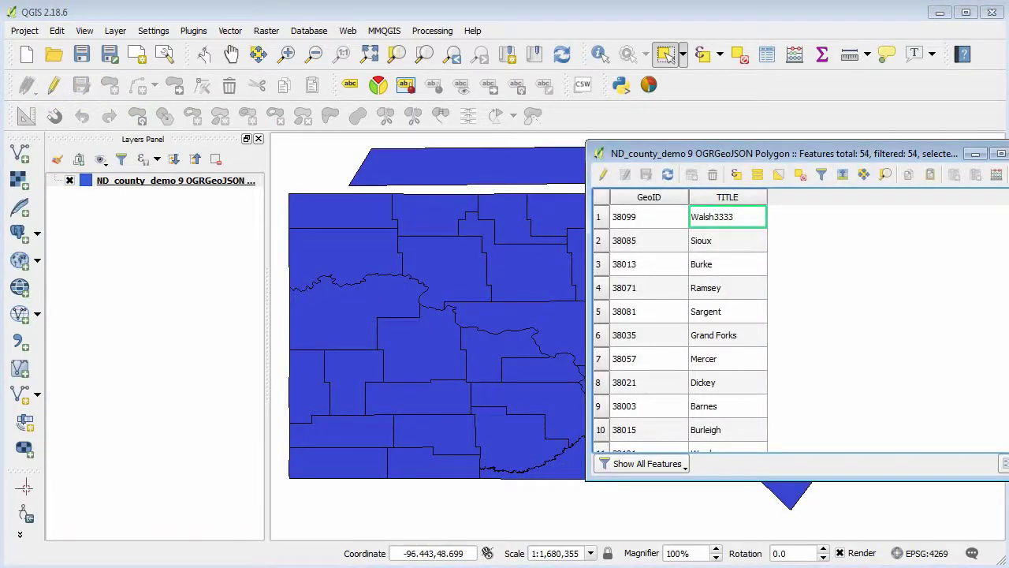
Insert an integer field named new1 at the first position in Table Manager and quit without saving.
{"action": "left_click", "coordinate": [544, 367]}
{"action": "left_click", "coordinate": [20, 536]}
{"action": "left_click", "coordinate": [74, 461]}
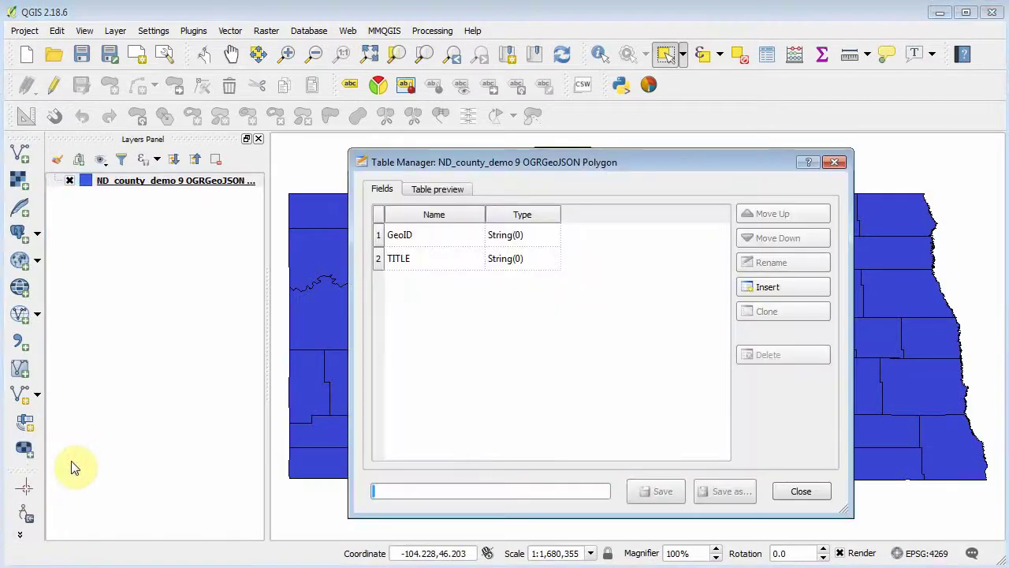
{"action": "left_click", "coordinate": [775, 288]}
{"action": "left_click", "coordinate": [418, 167]}
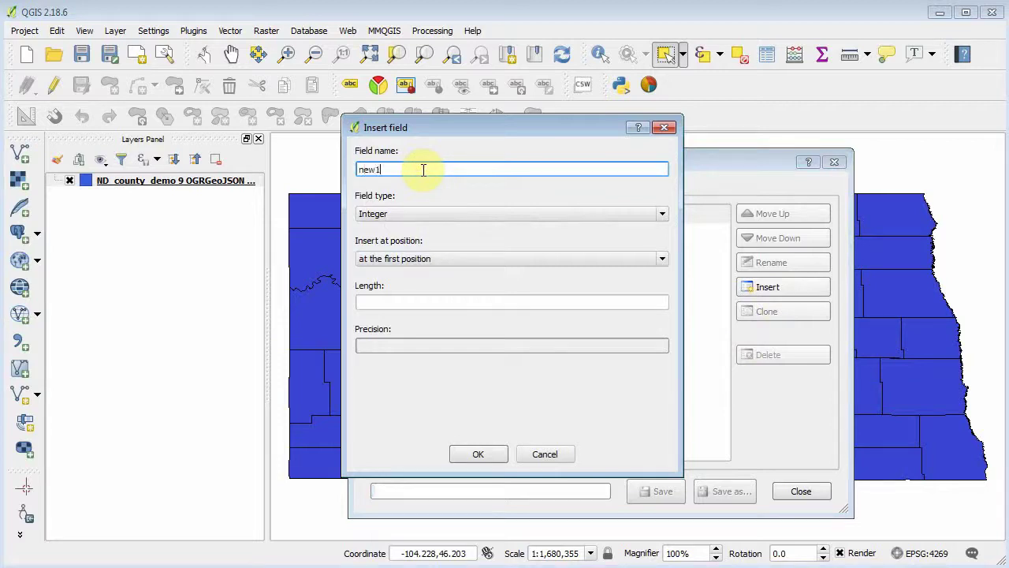
{"action": "left_click", "coordinate": [478, 453]}
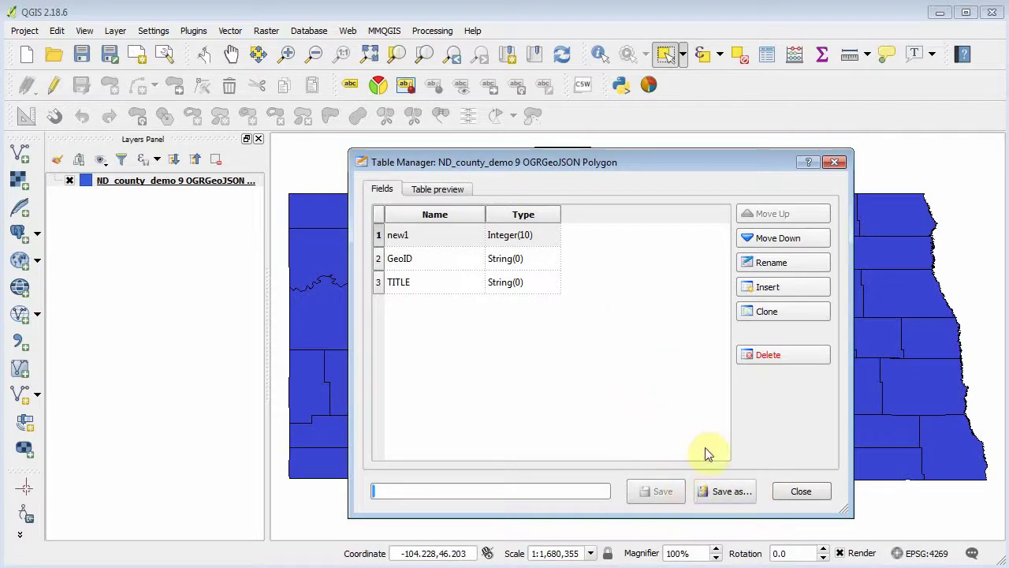
{"action": "left_click", "coordinate": [800, 493]}
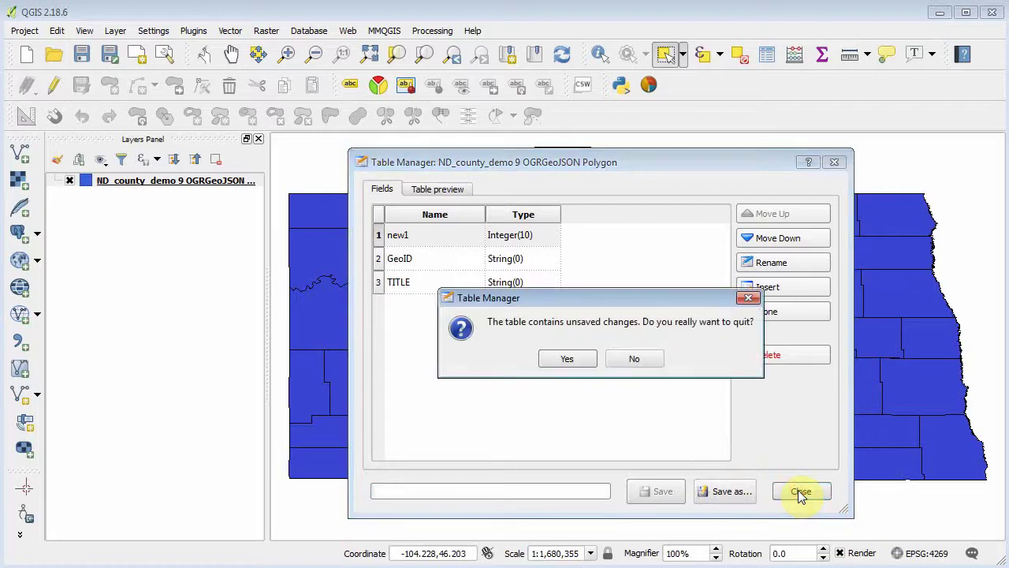
{"action": "left_click", "coordinate": [565, 356]}
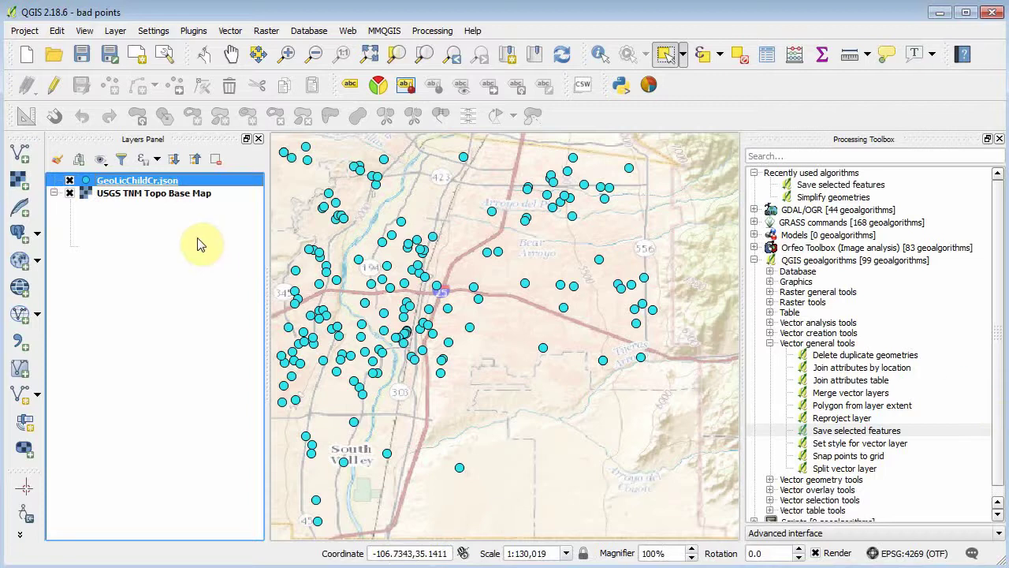
Hide the USGS TNM Topo Base Map, delete the northeastern cluster of points from the GeoLicChildCr.json layer and try to save the edits.
{"action": "left_click", "coordinate": [69, 193]}
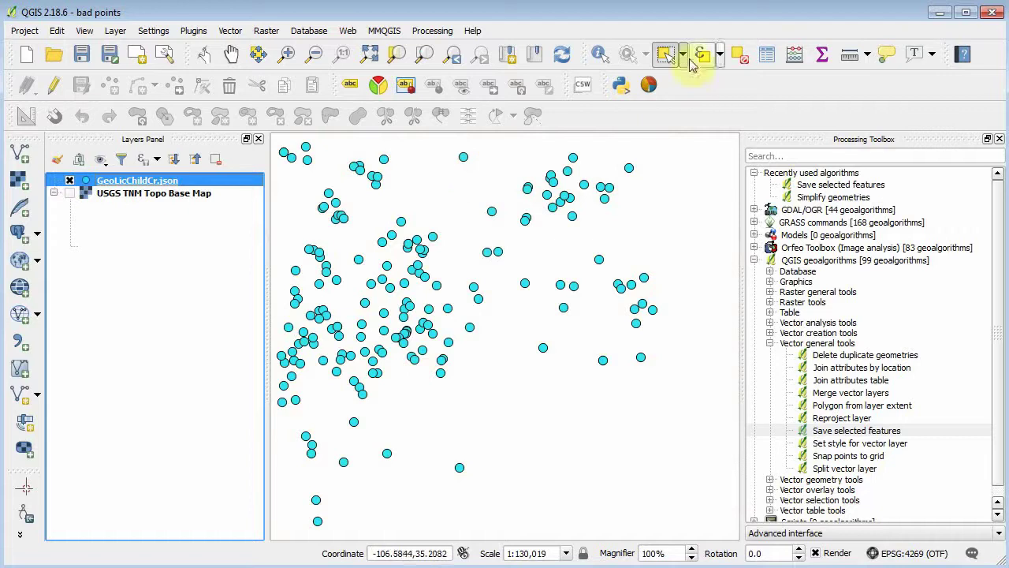
{"action": "left_click", "coordinate": [657, 144]}
{"action": "left_click_drag", "start_coordinate": [626, 149], "coordinate": [484, 260]}
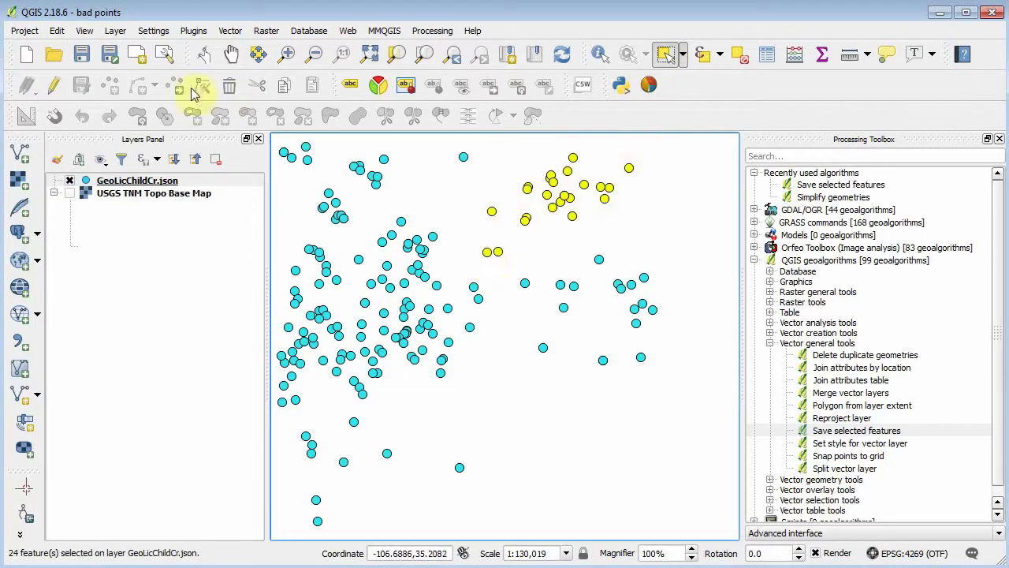
{"action": "left_click", "coordinate": [55, 87]}
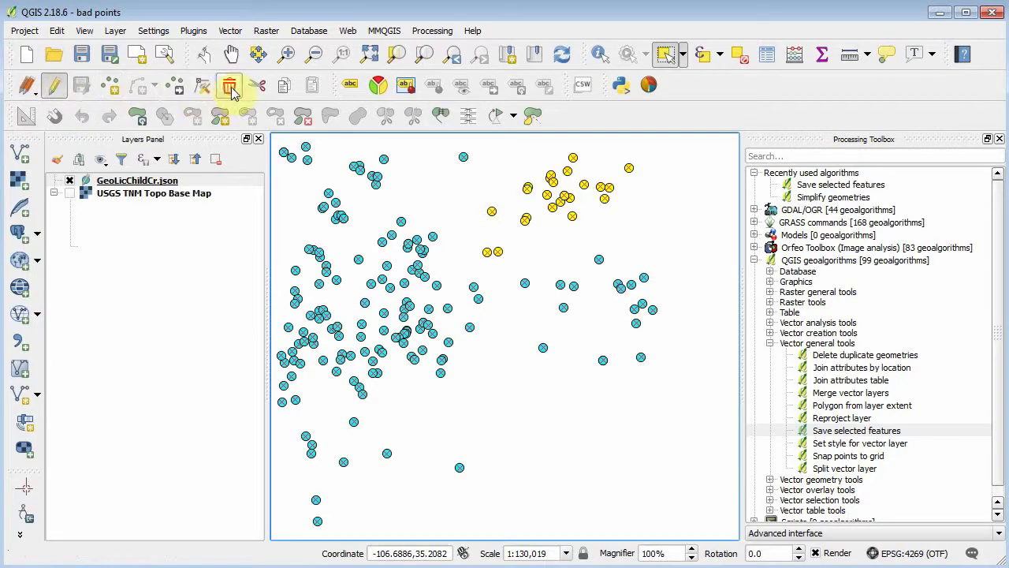
{"action": "left_click", "coordinate": [230, 88]}
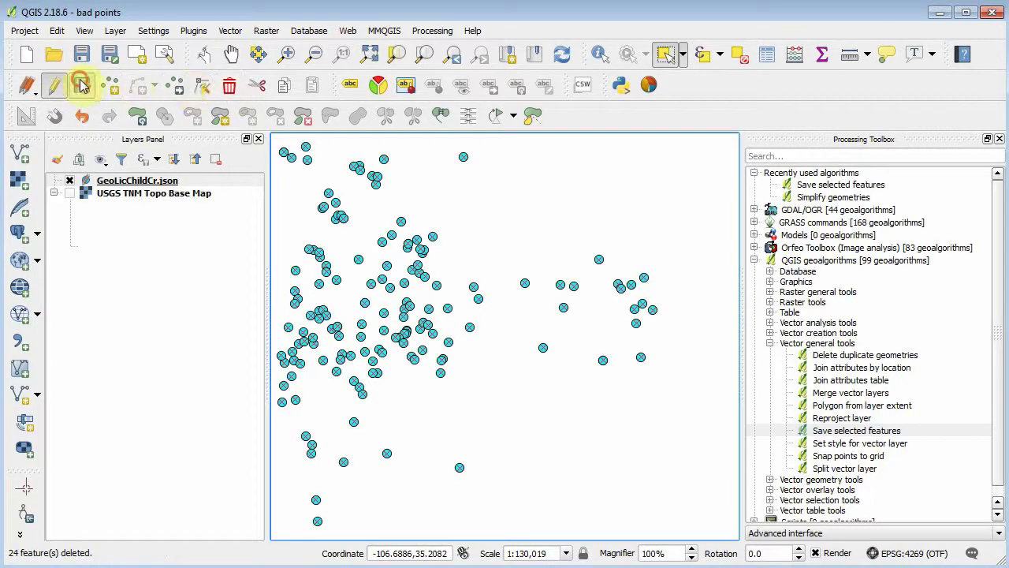
{"action": "left_click", "coordinate": [82, 85]}
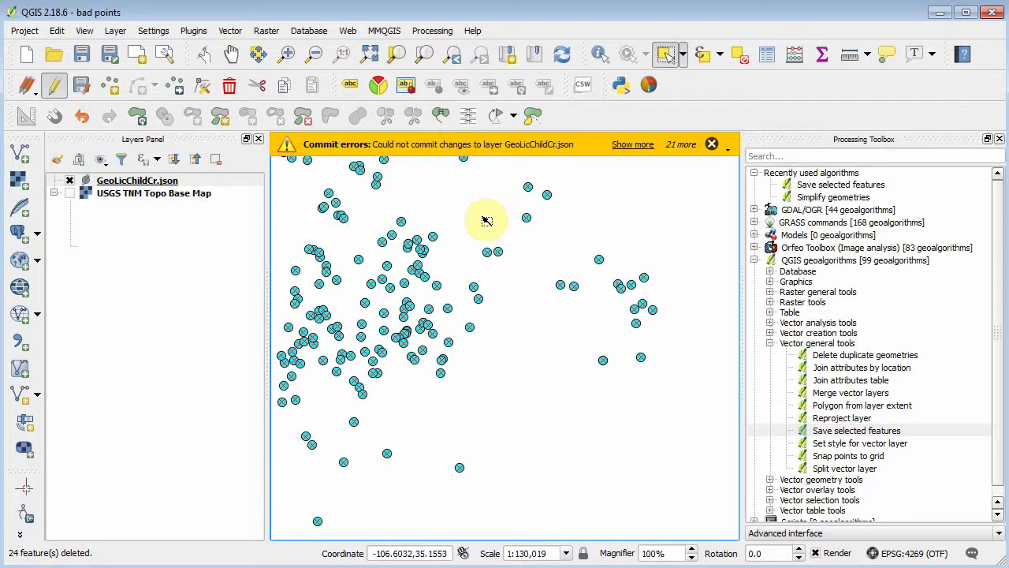
Dismiss the commit error messages and end editing of the GeoLicChildCr.json layer.
{"action": "left_click", "coordinate": [727, 150]}
{"action": "left_click", "coordinate": [726, 166]}
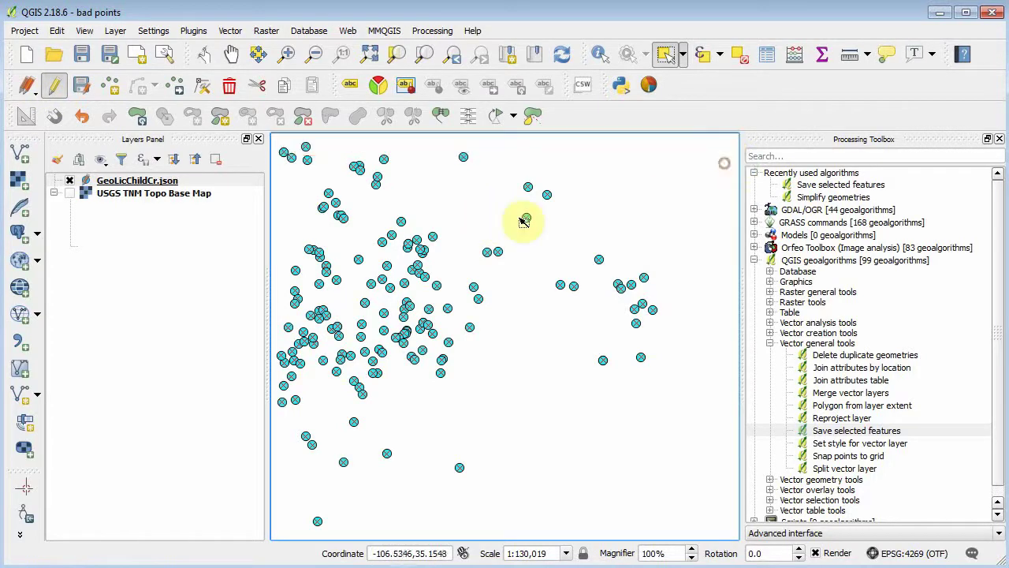
{"action": "left_click", "coordinate": [54, 85]}
{"action": "left_click", "coordinate": [498, 317]}
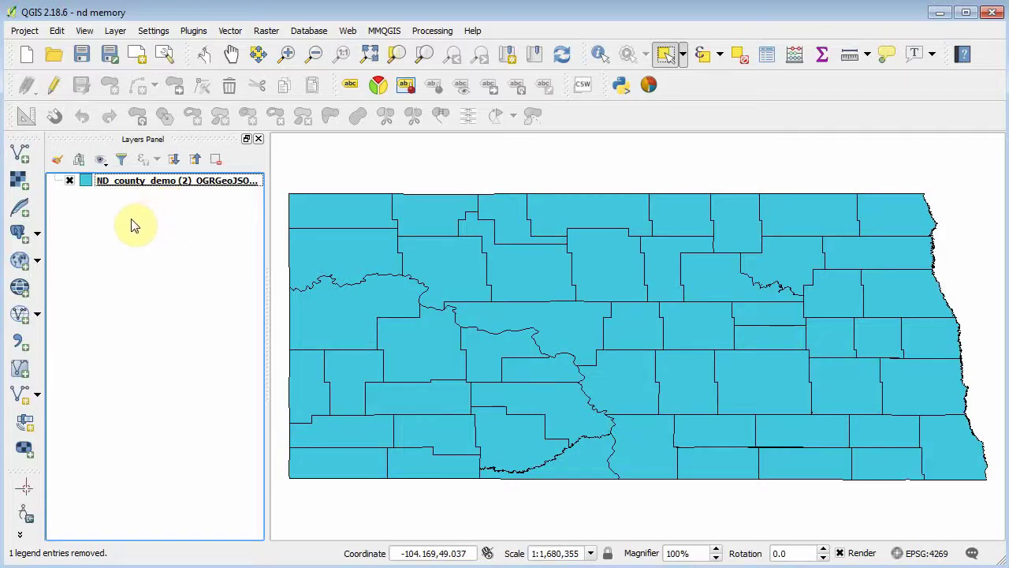
Copy all ND_county_demo (2) features to a temporary layer with the Save selected features algorithm and hide the original layer.
{"action": "left_click", "coordinate": [432, 31]}
{"action": "left_click", "coordinate": [441, 47]}
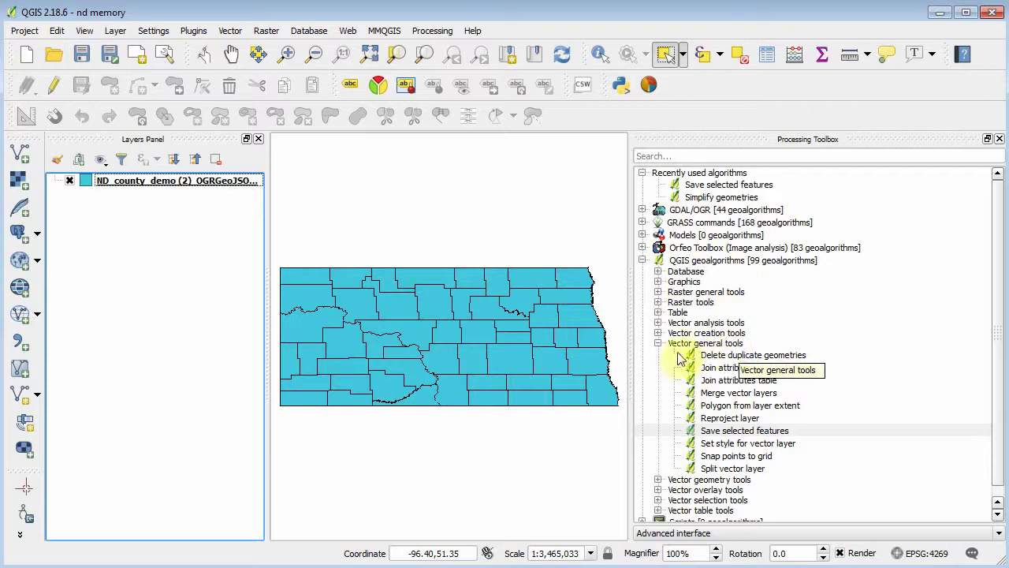
{"action": "double_click", "coordinate": [737, 432]}
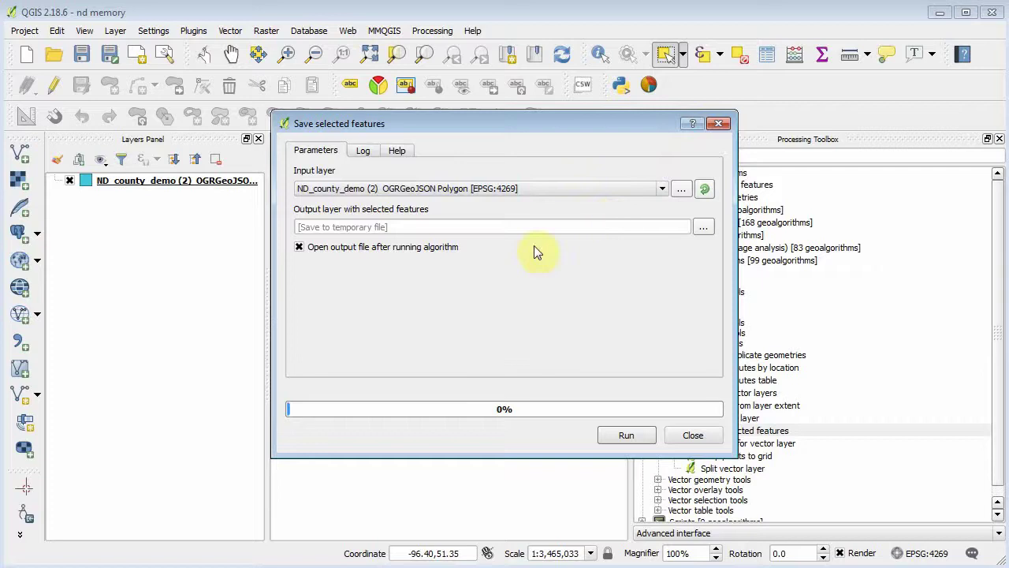
{"action": "left_click", "coordinate": [621, 435]}
{"action": "left_click", "coordinate": [69, 193]}
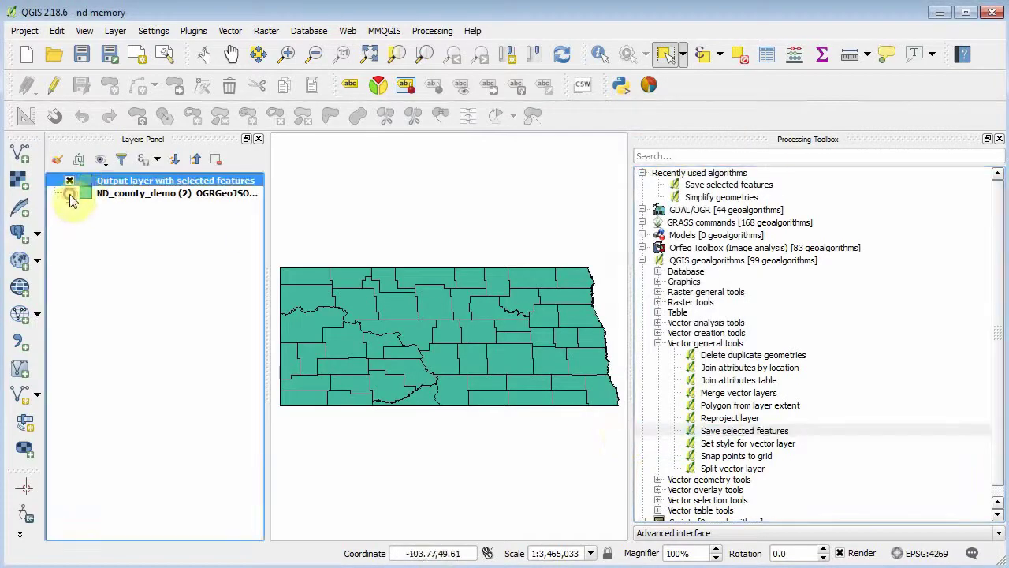
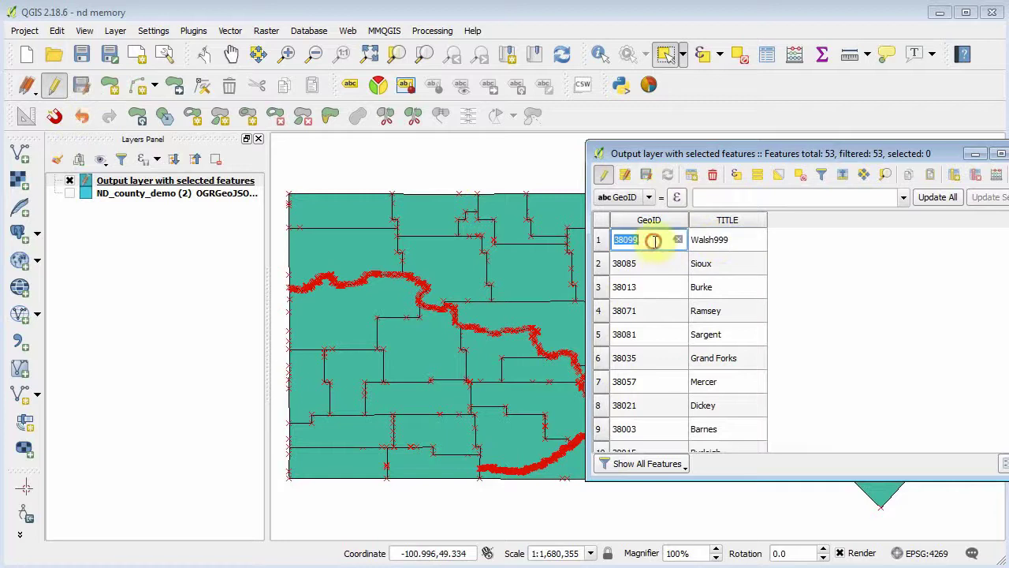
Save the edits to the temporary output layer, end its editing session and close the attribute table.
{"action": "left_click", "coordinate": [84, 86]}
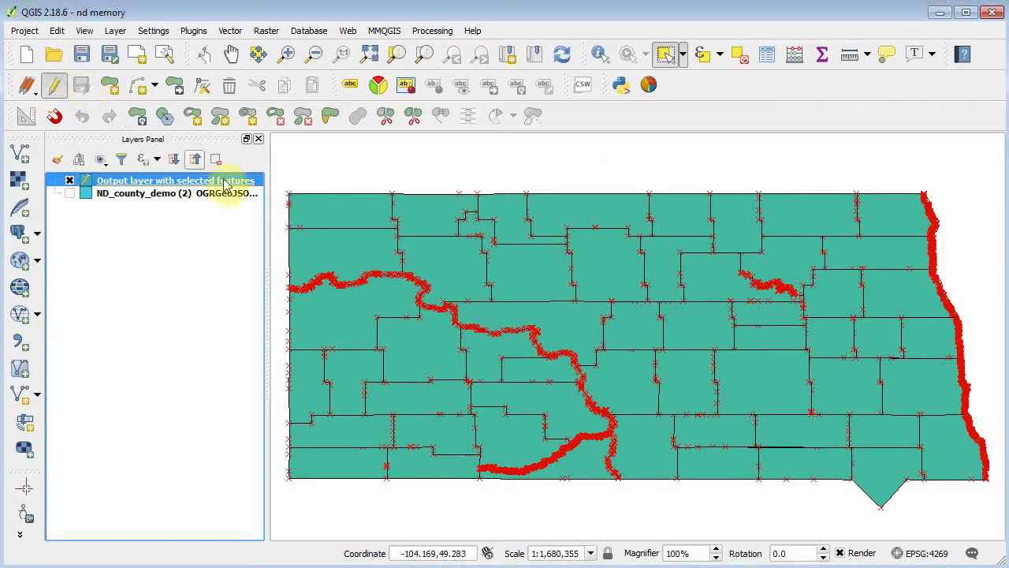
{"action": "key", "text": "alt+Tab"}
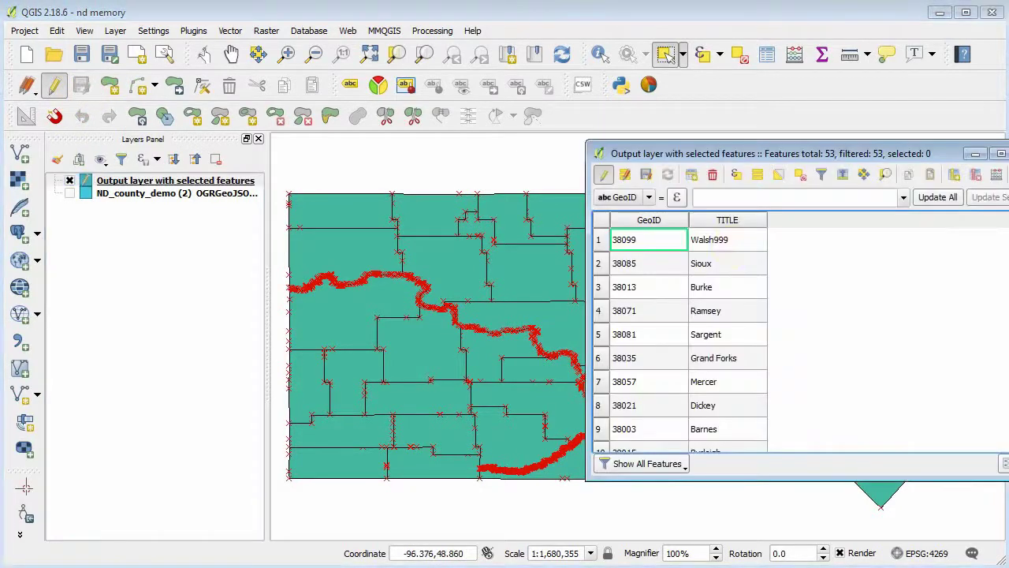
{"action": "double_click", "coordinate": [725, 239]}
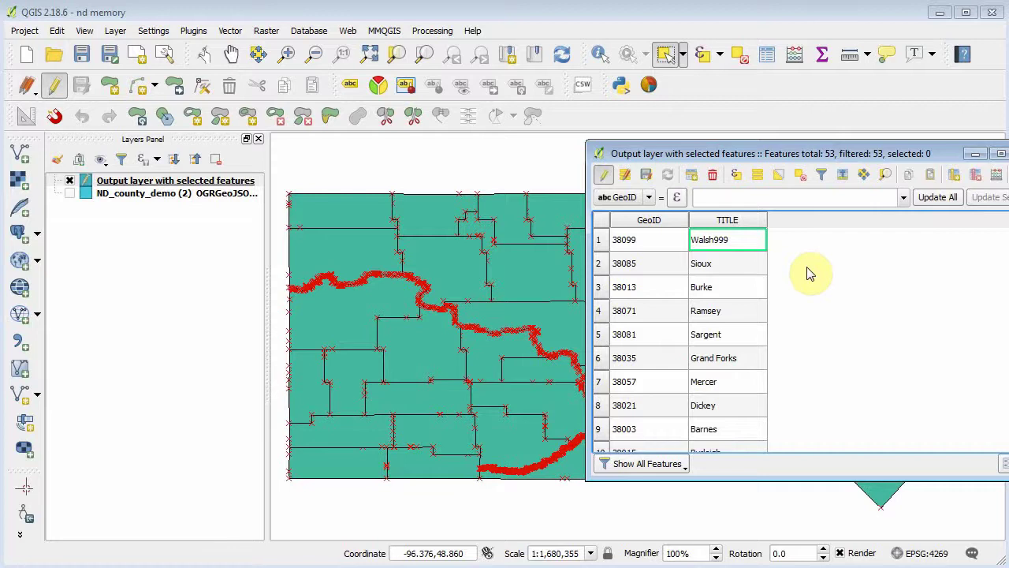
{"action": "left_click", "coordinate": [54, 85]}
{"action": "key", "text": "alt+Tab"}
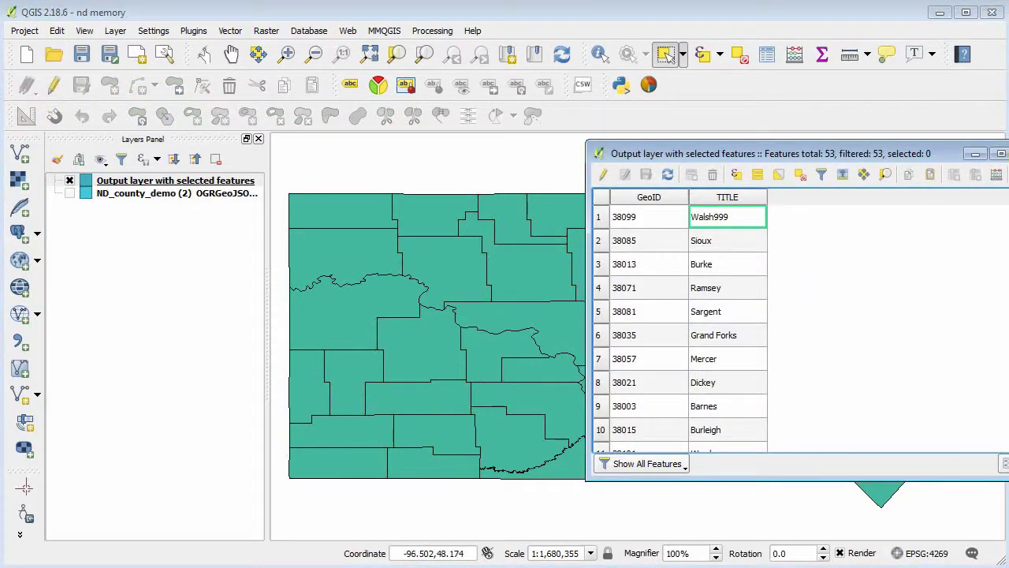
{"action": "left_click", "coordinate": [1001, 153]}
Insert an integer field named new2 at the first position of the temporary output layer using Table Manager.
{"action": "left_click", "coordinate": [21, 534]}
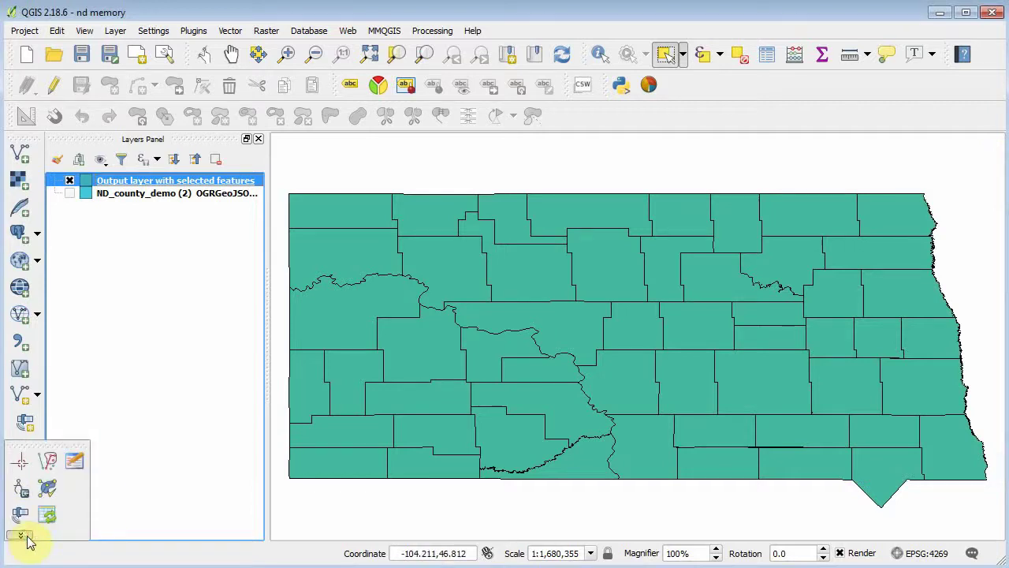
{"action": "left_click", "coordinate": [73, 465]}
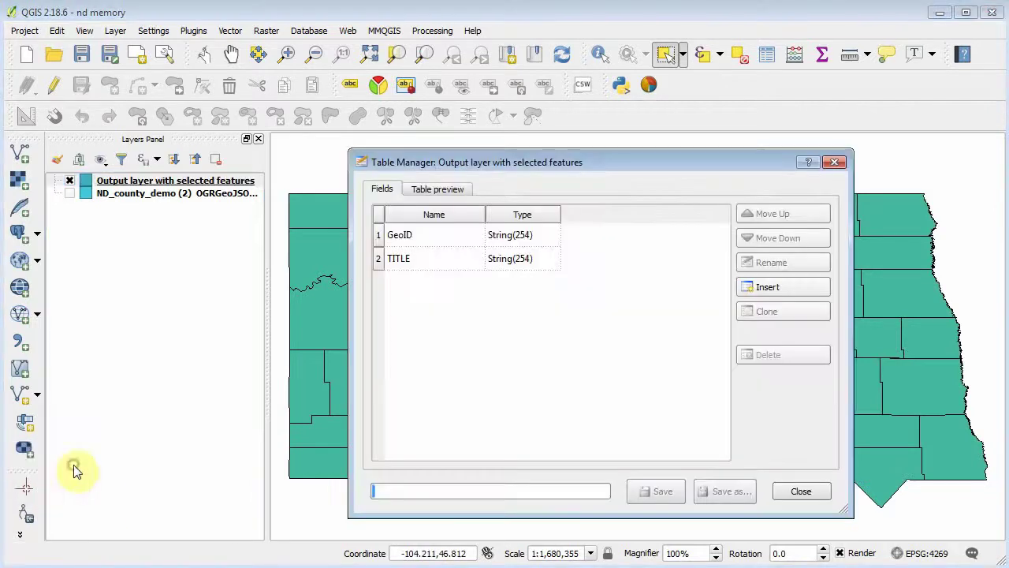
{"action": "left_click", "coordinate": [796, 288]}
{"action": "left_click", "coordinate": [410, 172]}
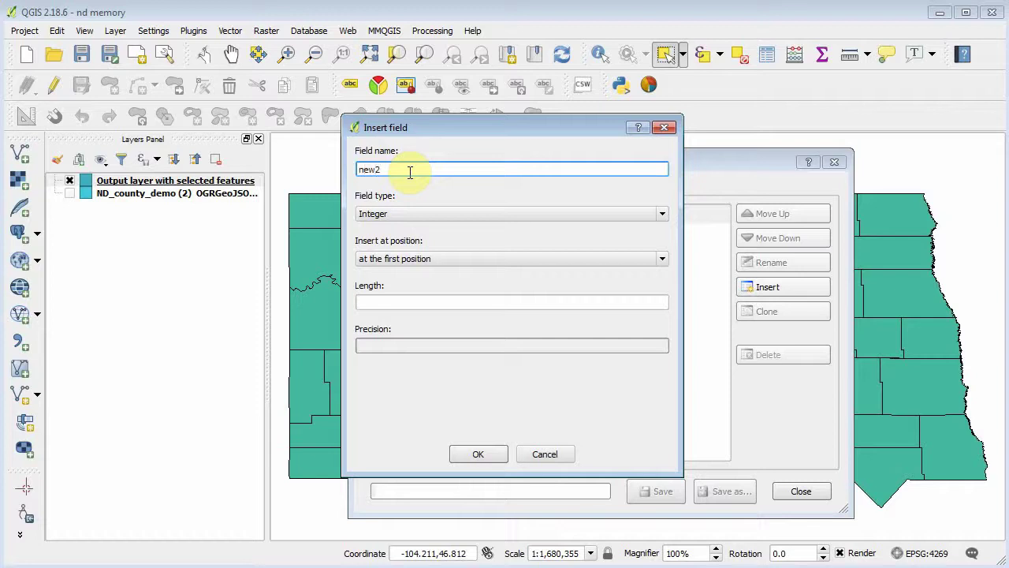
{"action": "type", "text": "new2"}
{"action": "left_click", "coordinate": [479, 453]}
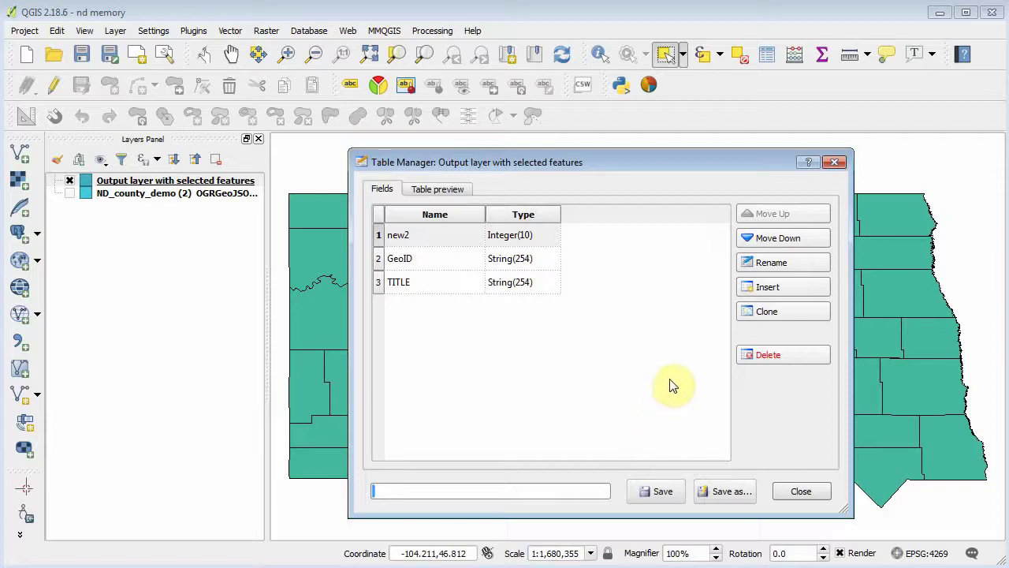
Save the changed field structure, keep the layer style and close Table Manager.
{"action": "left_click", "coordinate": [654, 492]}
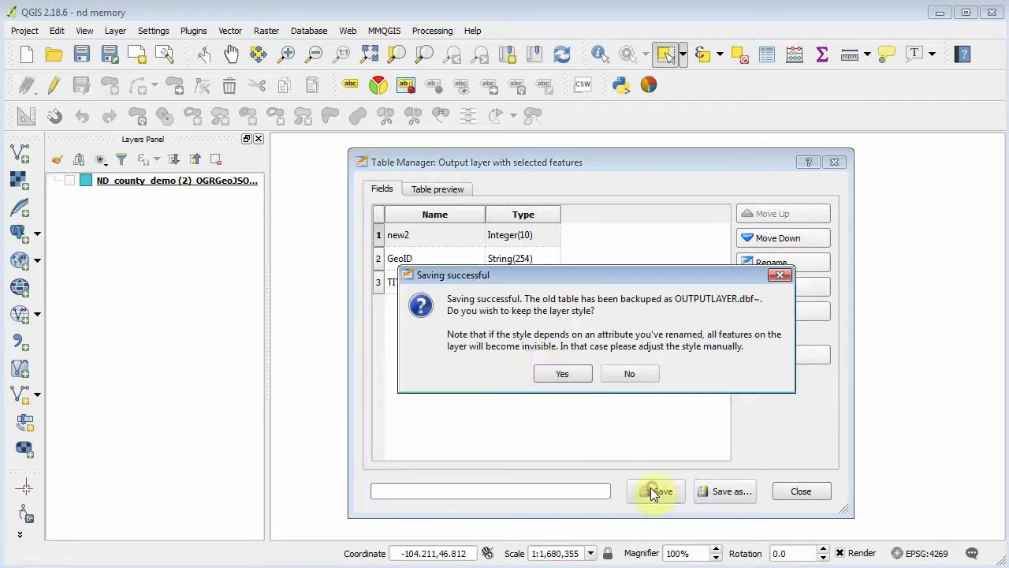
{"action": "left_click", "coordinate": [552, 374]}
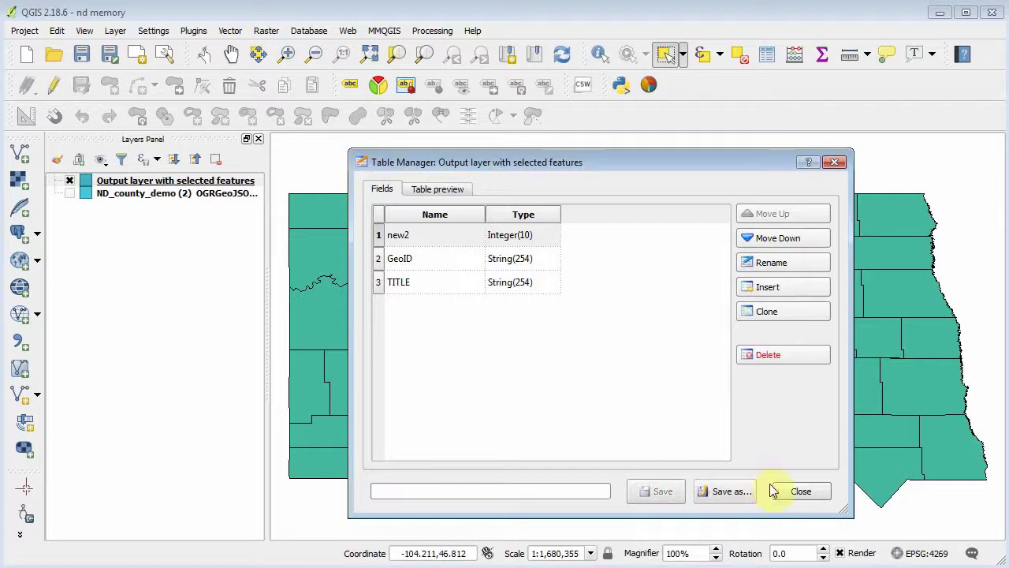
{"action": "left_click", "coordinate": [799, 492]}
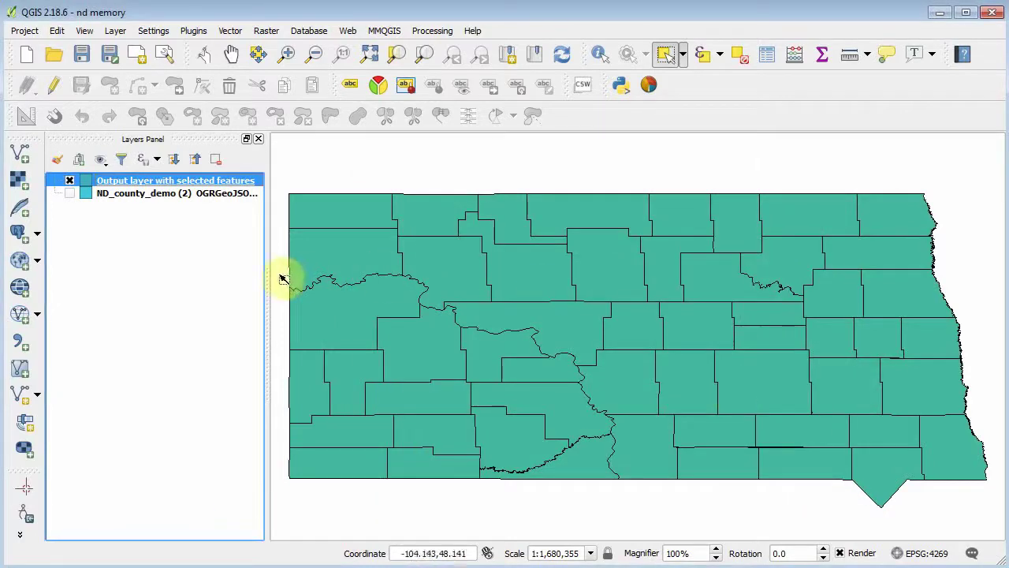
Start editing the temporary output layer's attribute table and set new2 to 5555 for record 38099.
{"action": "right_click", "coordinate": [157, 186]}
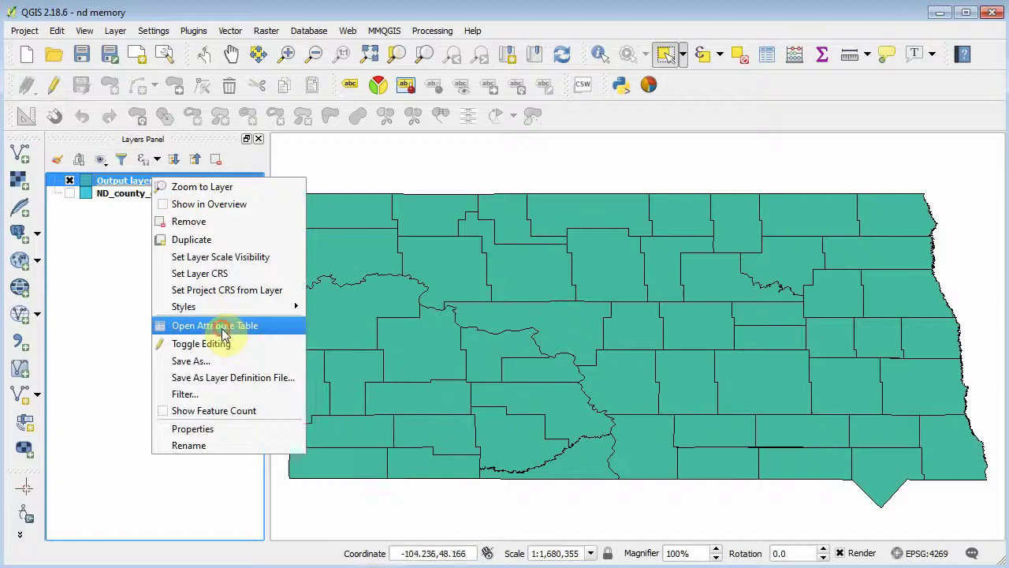
{"action": "left_click", "coordinate": [221, 328]}
{"action": "left_click", "coordinate": [603, 175]}
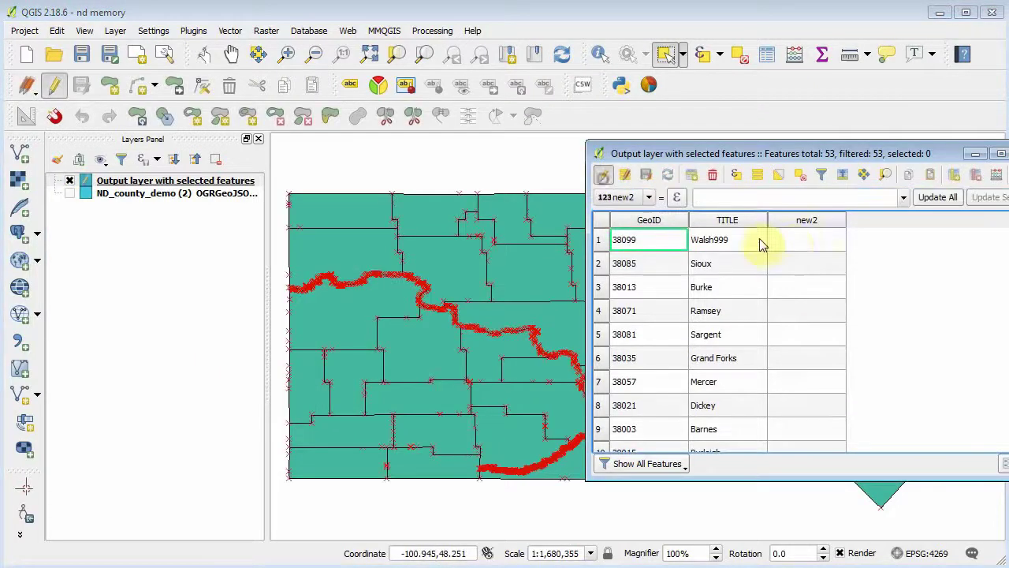
{"action": "double_click", "coordinate": [789, 240]}
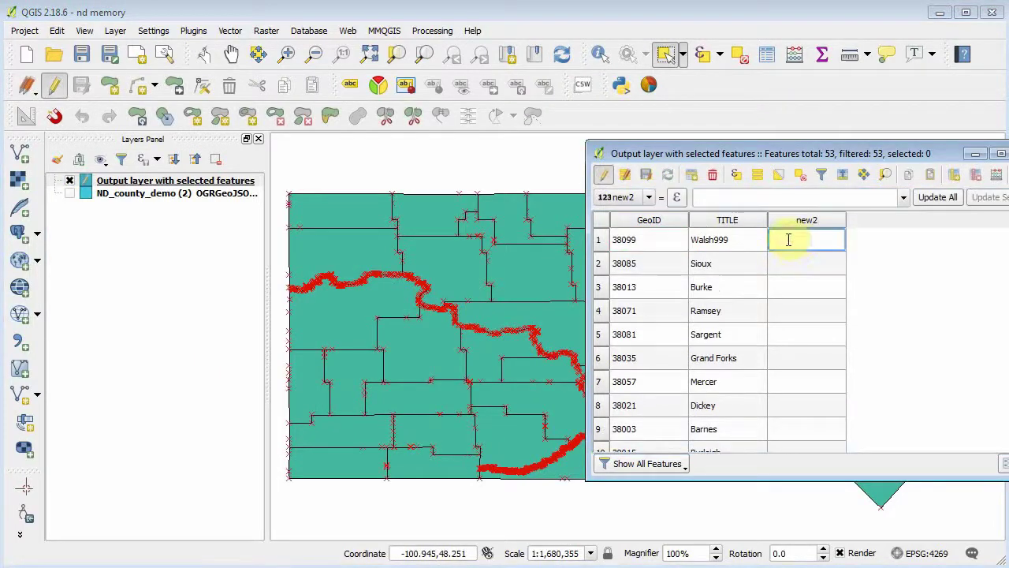
{"action": "type", "text": "5555"}
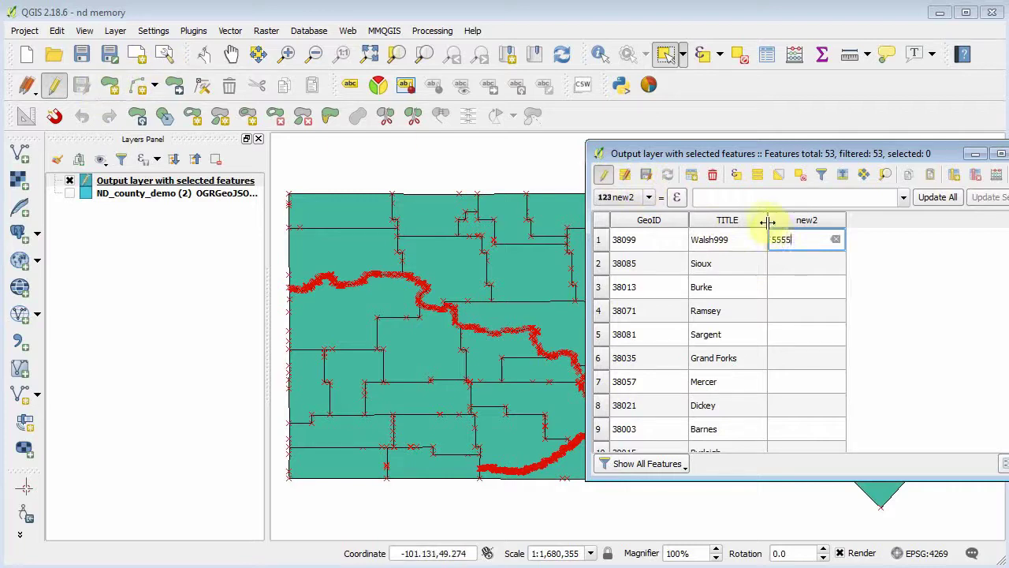
{"action": "left_click", "coordinate": [736, 246]}
Save the attribute edit, end editing and check the record in the attribute table.
{"action": "left_click", "coordinate": [81, 85]}
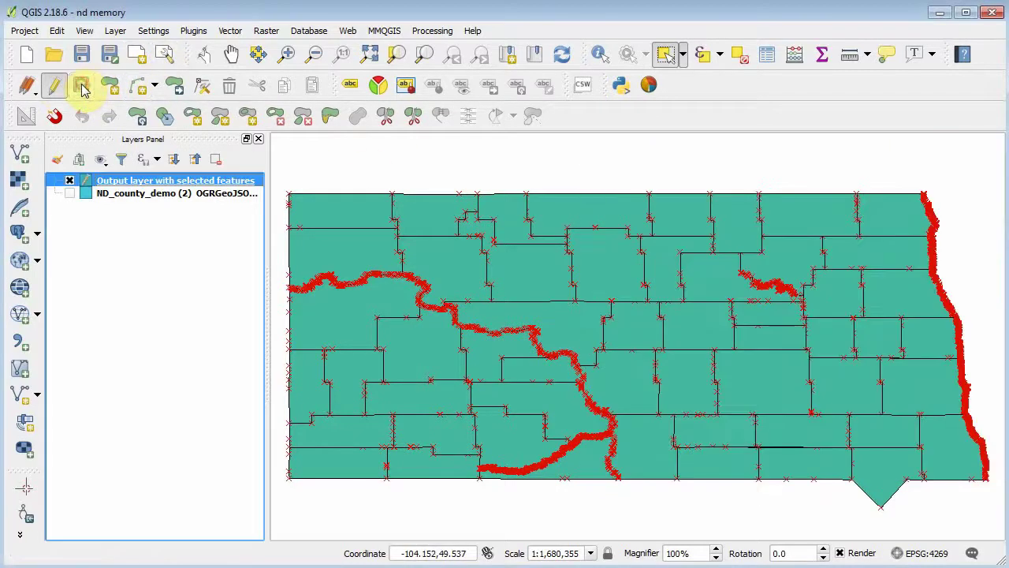
{"action": "left_click", "coordinate": [56, 87]}
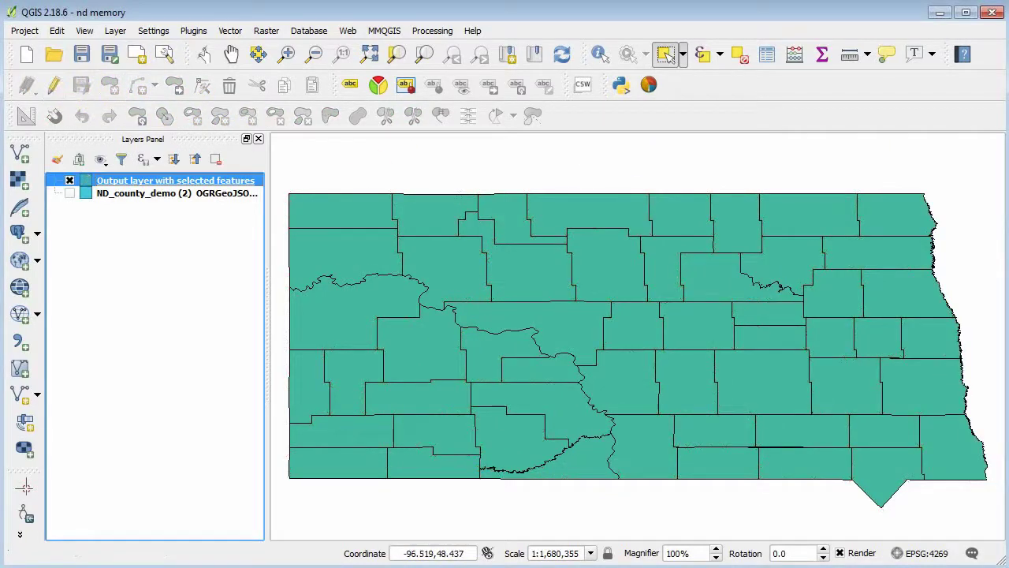
{"action": "key", "text": "alt+Tab"}
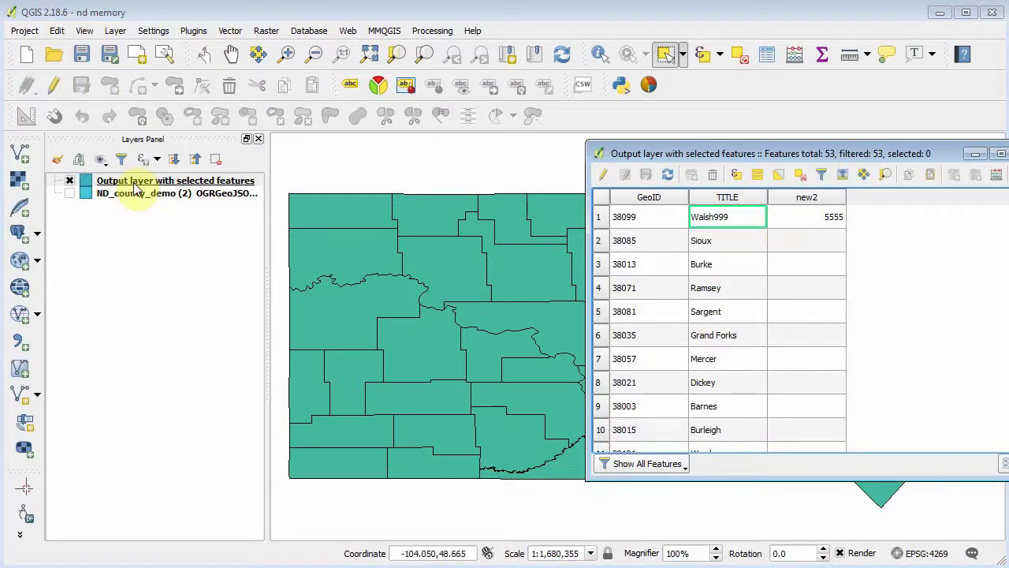
{"action": "left_click", "coordinate": [665, 54]}
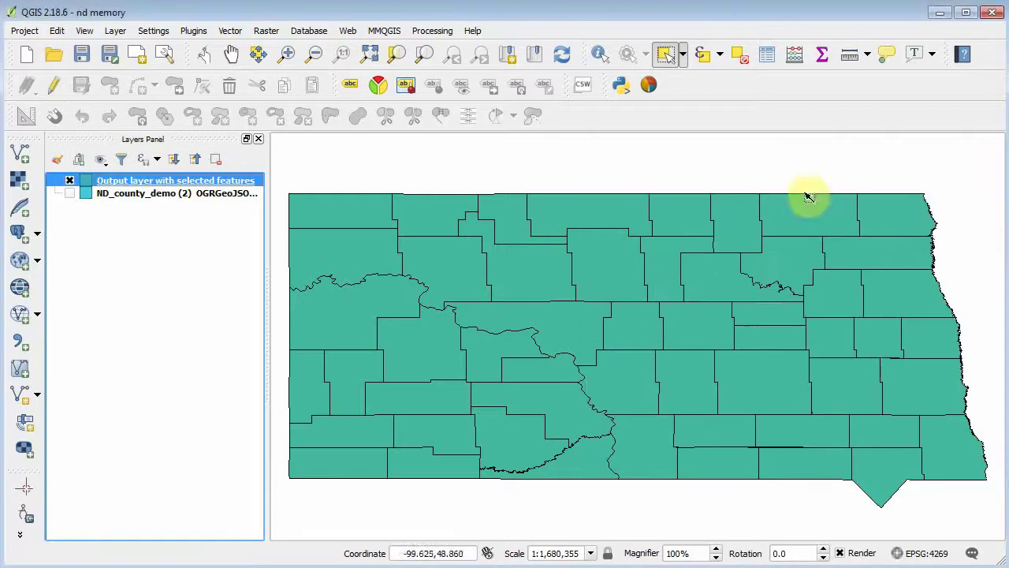
Export the temporary output layer as GeoJSON to ND_from_temp2.geojson in the Edit_GeoJSON_demo folder and add it to the map.
{"action": "right_click", "coordinate": [202, 184]}
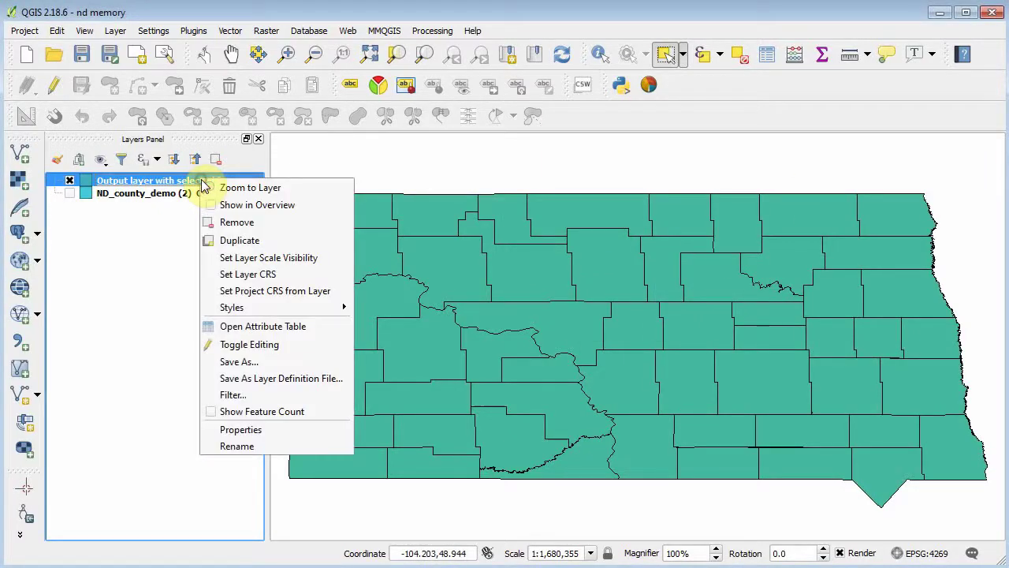
{"action": "left_click", "coordinate": [247, 364]}
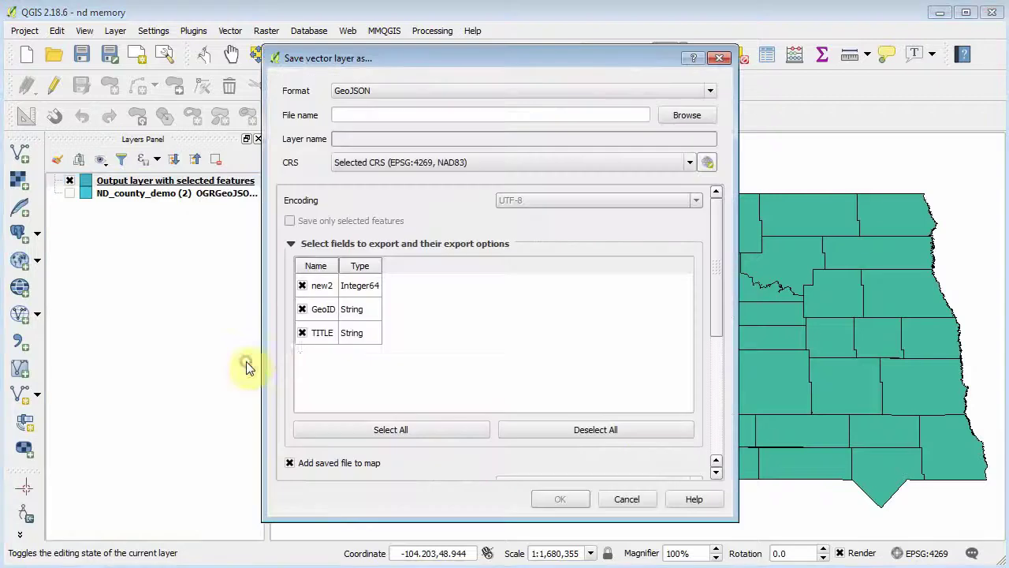
{"action": "left_click", "coordinate": [675, 114]}
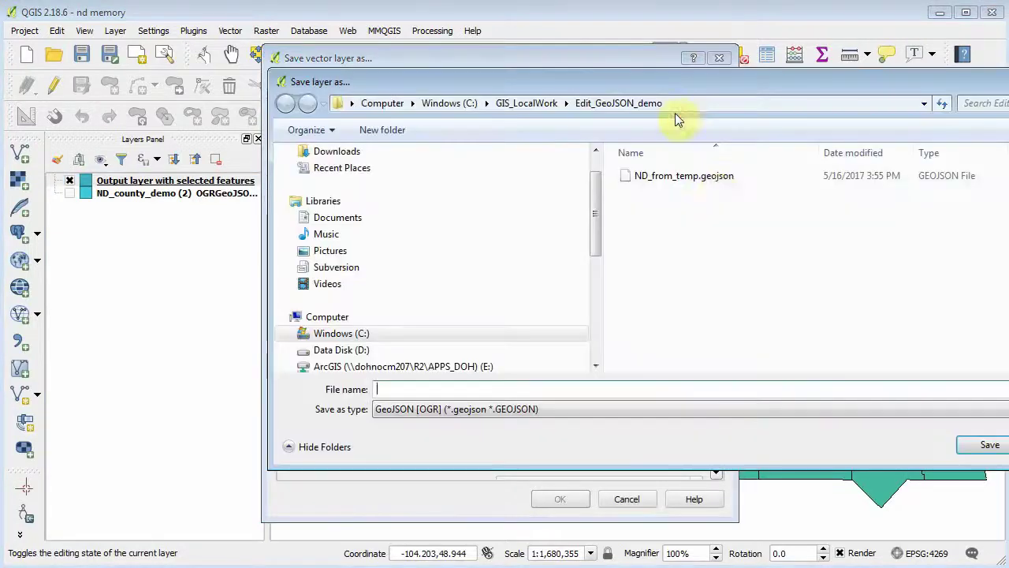
{"action": "left_click", "coordinate": [675, 178]}
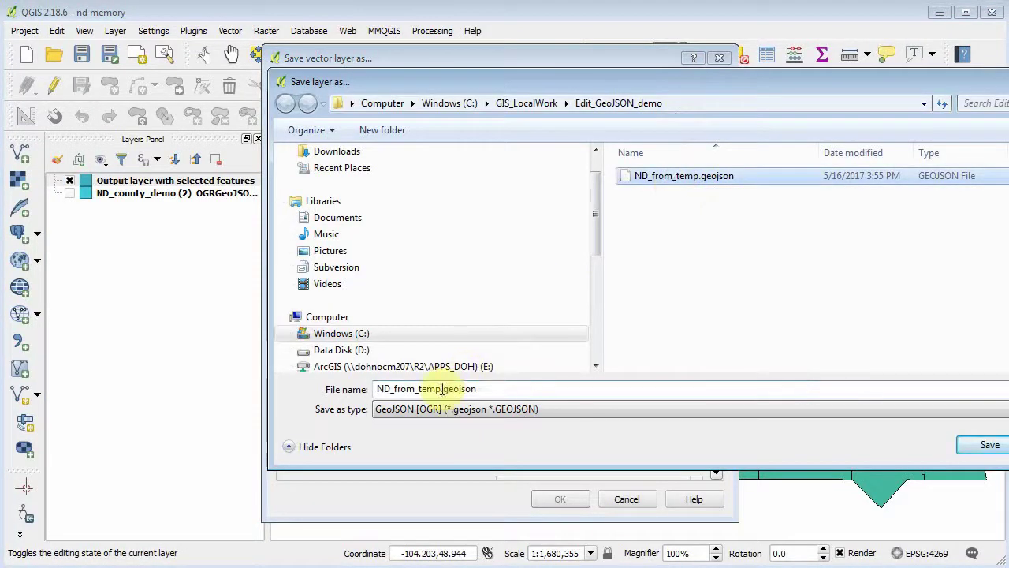
{"action": "left_click", "coordinate": [442, 388]}
{"action": "left_click", "coordinate": [443, 389]}
{"action": "type", "text": "2"}
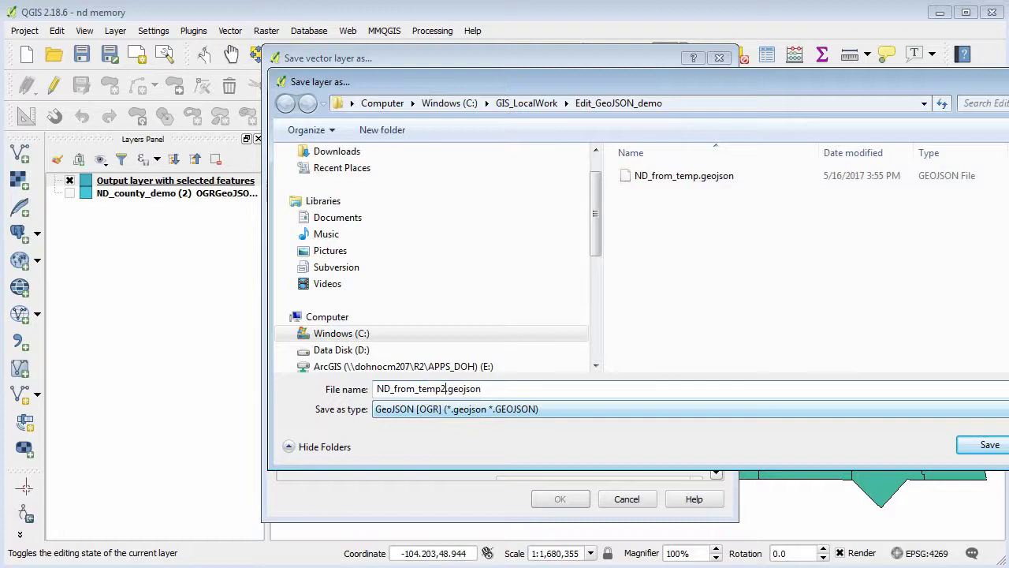
{"action": "left_click", "coordinate": [990, 446]}
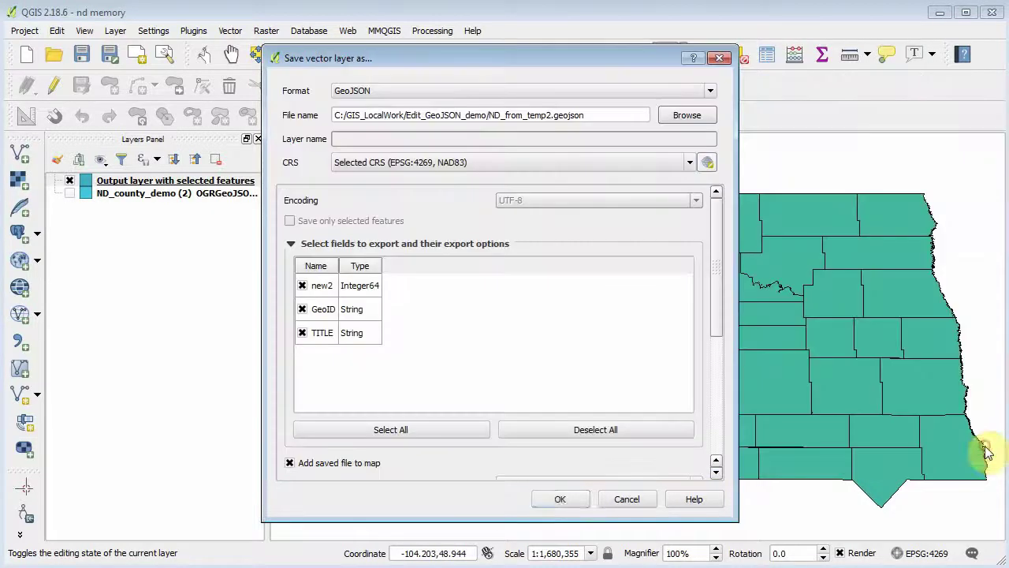
{"action": "left_click", "coordinate": [560, 500]}
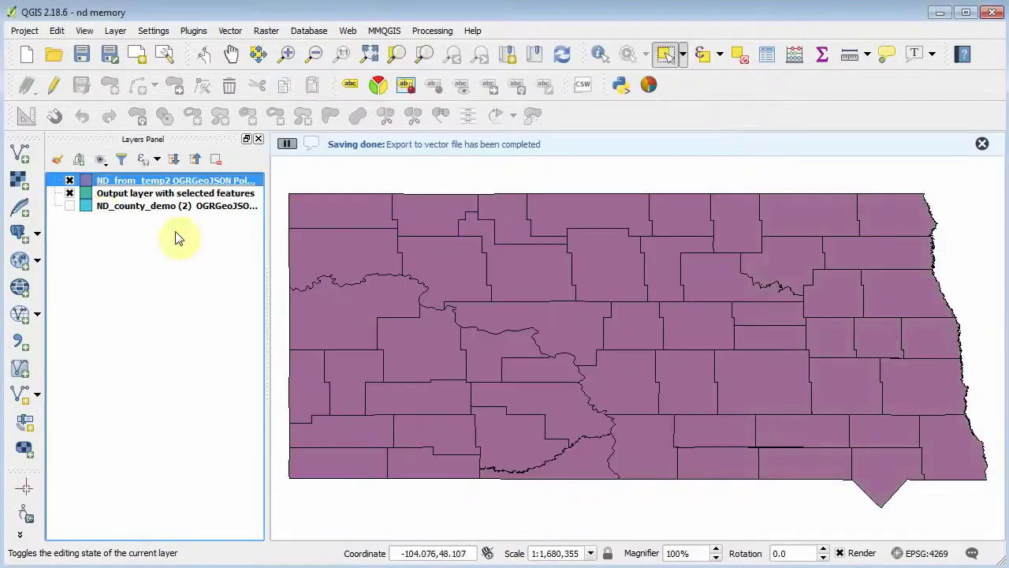
Hide the temporary output layer and open the attribute table of the exported ND_from_temp2 layer.
{"action": "left_click", "coordinate": [69, 194]}
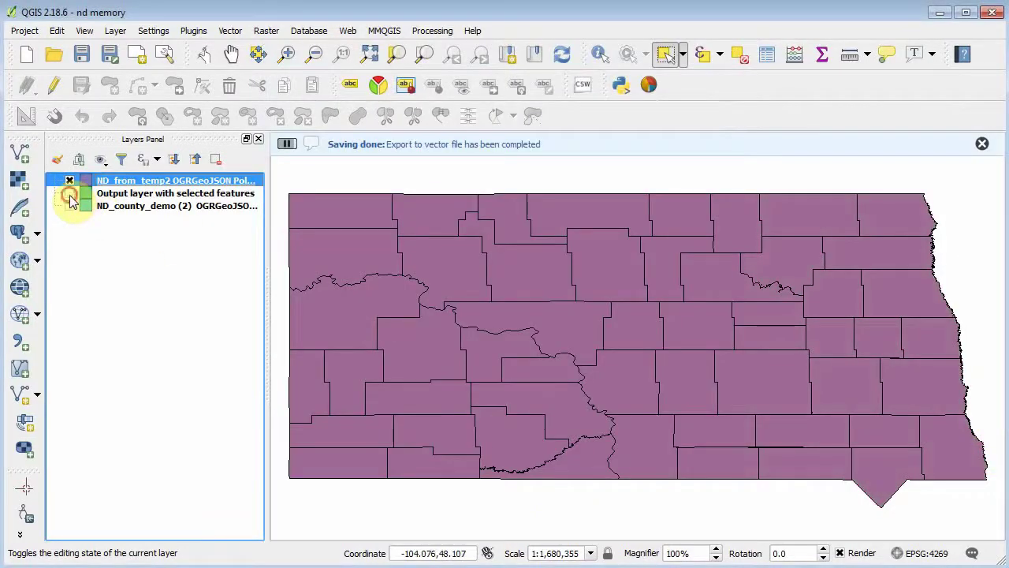
{"action": "right_click", "coordinate": [168, 184]}
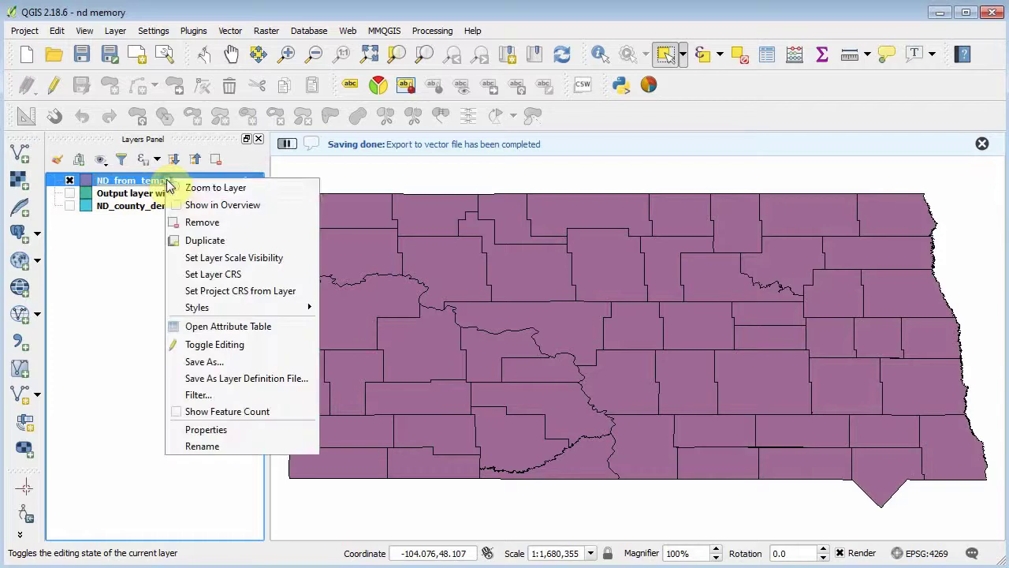
{"action": "left_click", "coordinate": [242, 325]}
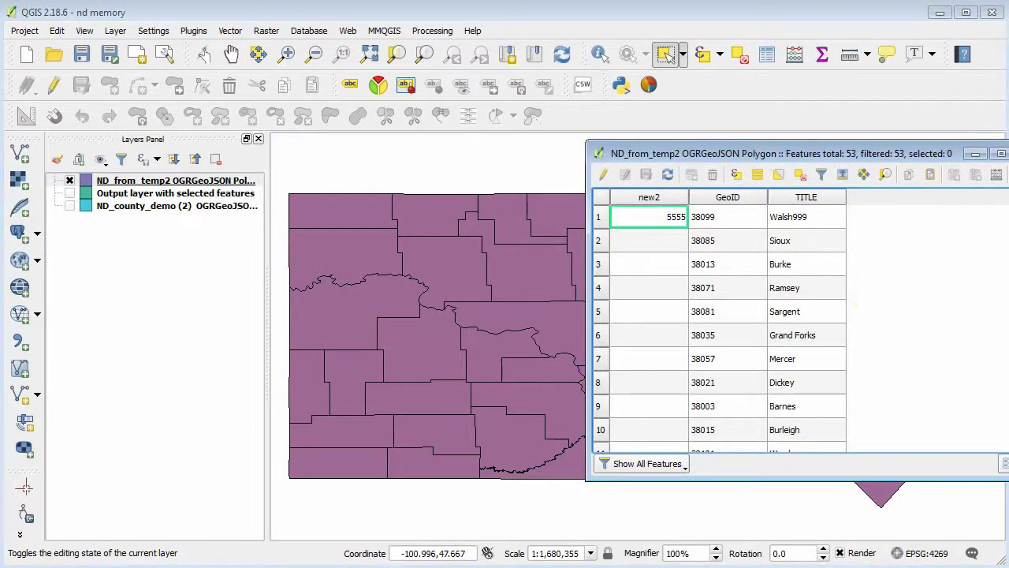
{"action": "left_click", "coordinate": [175, 181]}
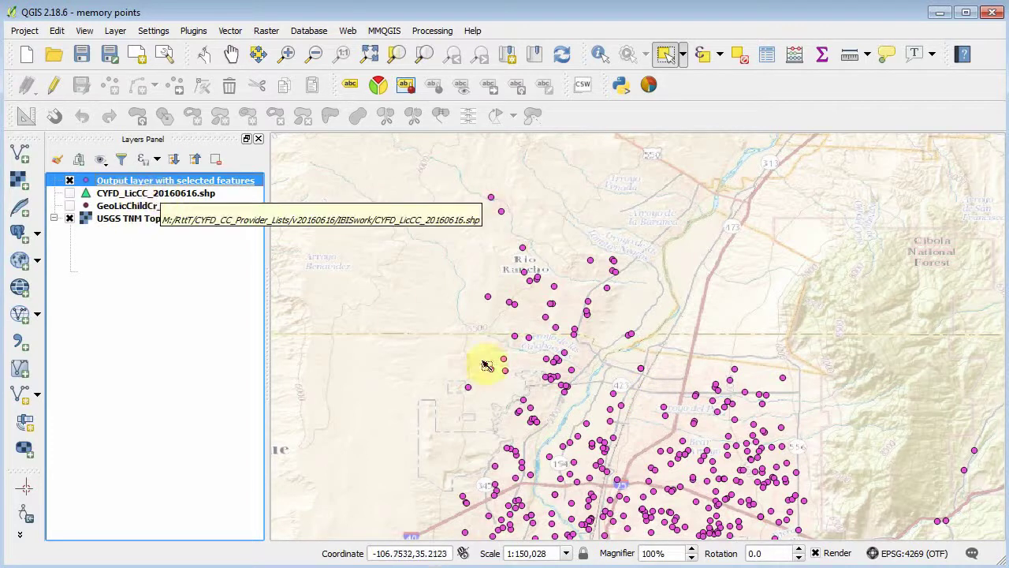
{"action": "left_click", "coordinate": [686, 462]}
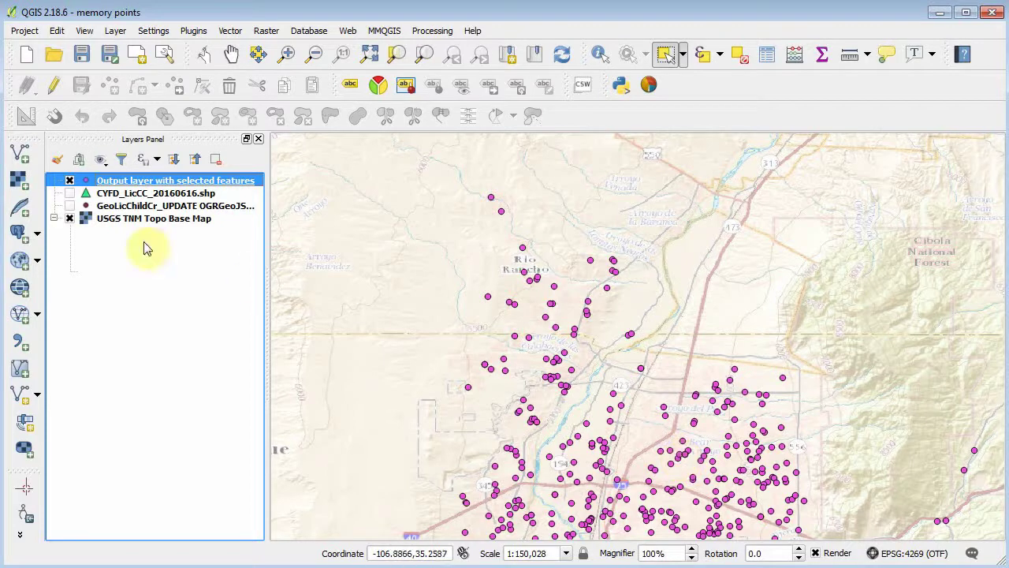
Show the CYFD_LicCC_20160616.shp layer and hide the USGS TNM Topo Base Map.
{"action": "left_click", "coordinate": [70, 193]}
{"action": "left_click", "coordinate": [69, 205]}
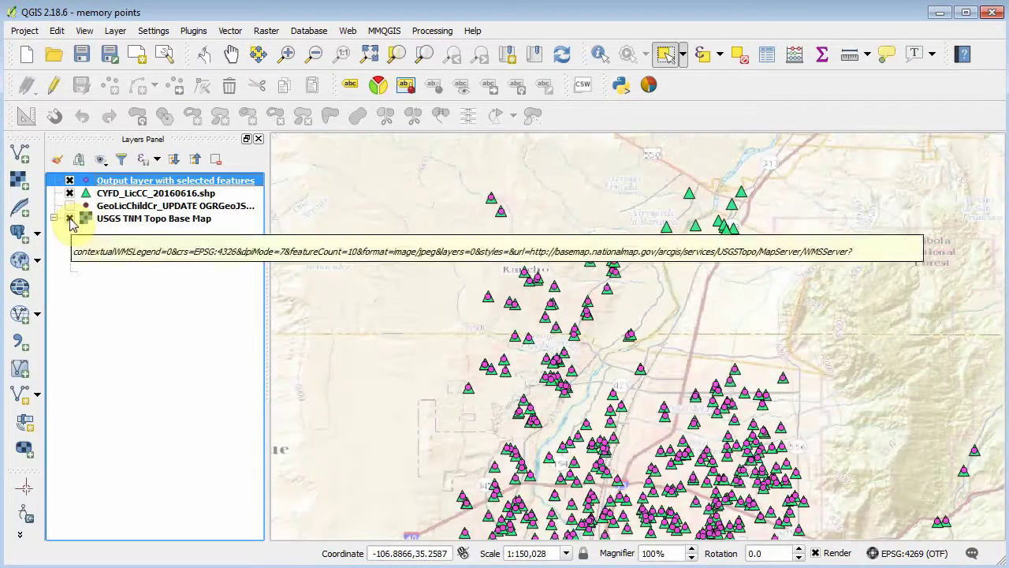
{"action": "left_click", "coordinate": [70, 219]}
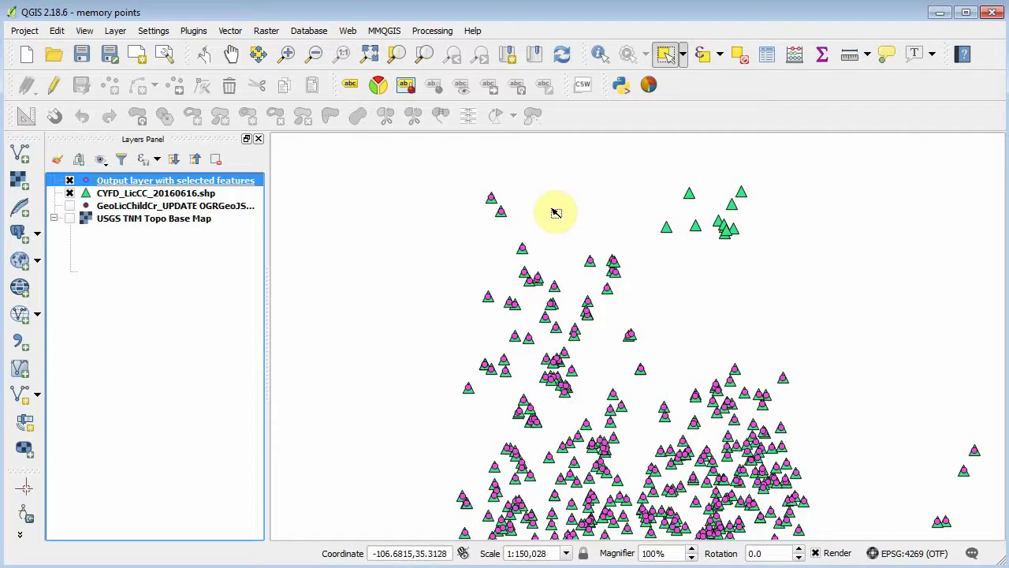
Copy the separate northern cluster of points from CYFD_LicCC_20160616.shp and paste it into the output layer in edit mode.
{"action": "left_click", "coordinate": [108, 197]}
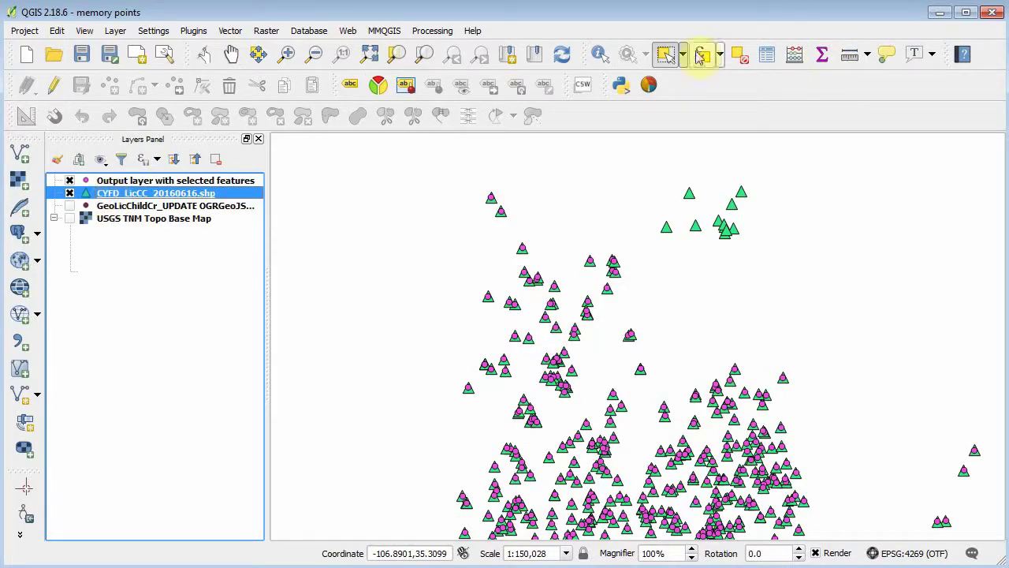
{"action": "left_click_drag", "start_coordinate": [776, 156], "coordinate": [640, 272]}
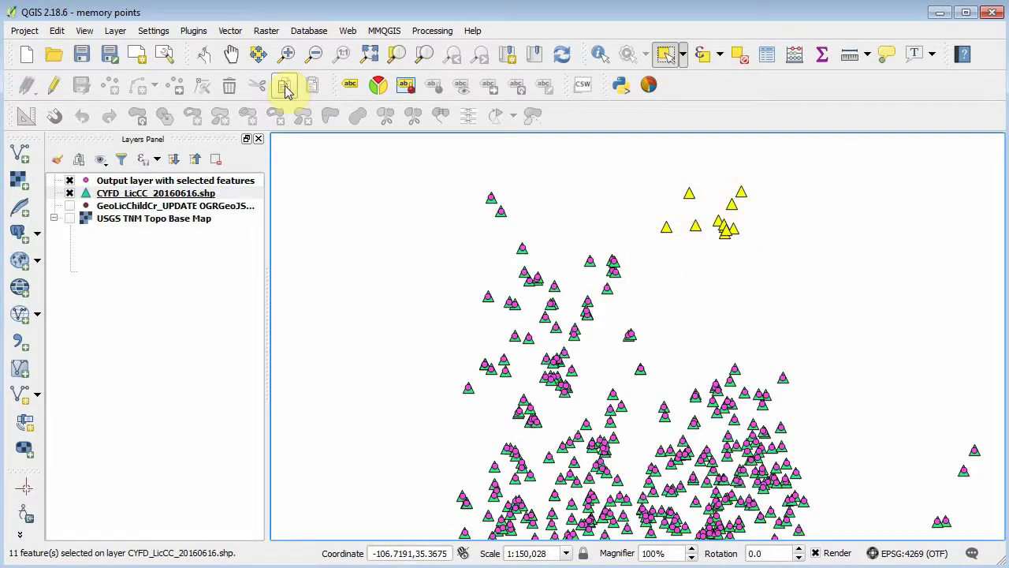
{"action": "left_click", "coordinate": [111, 181]}
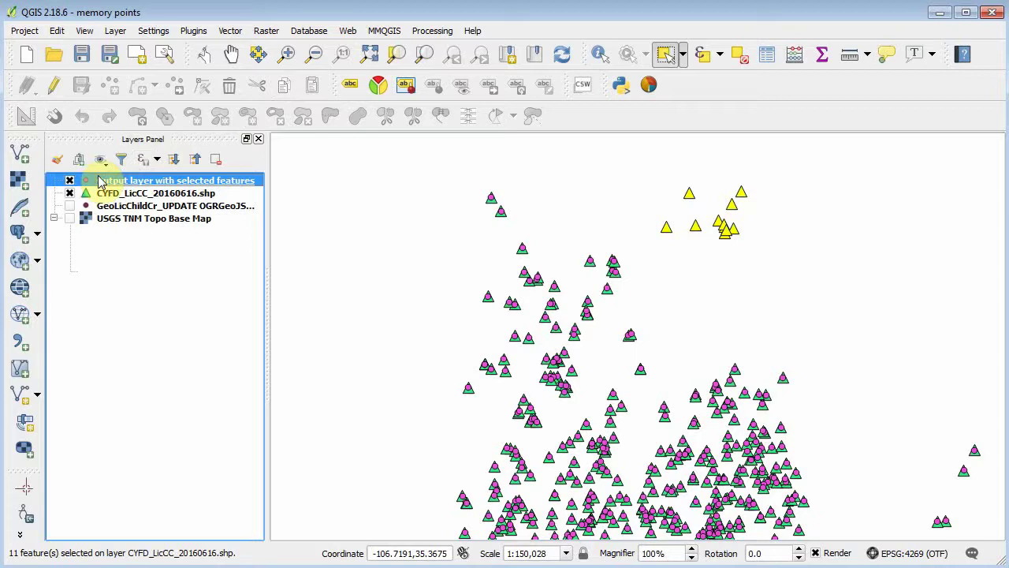
{"action": "left_click", "coordinate": [54, 88]}
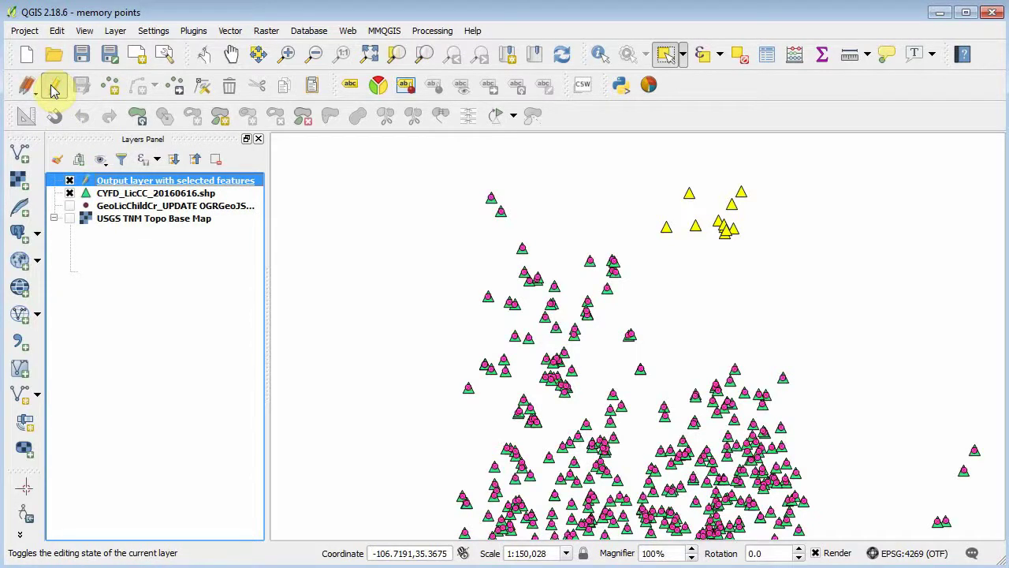
{"action": "left_click", "coordinate": [314, 87]}
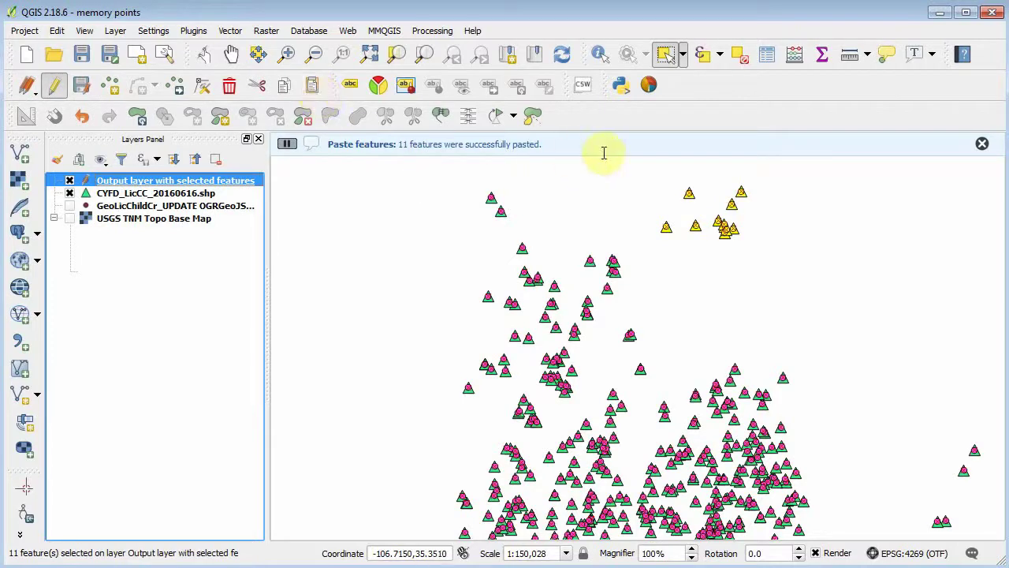
Deselect the pasted points and save and close the output layer's edit session.
{"action": "left_click", "coordinate": [741, 55]}
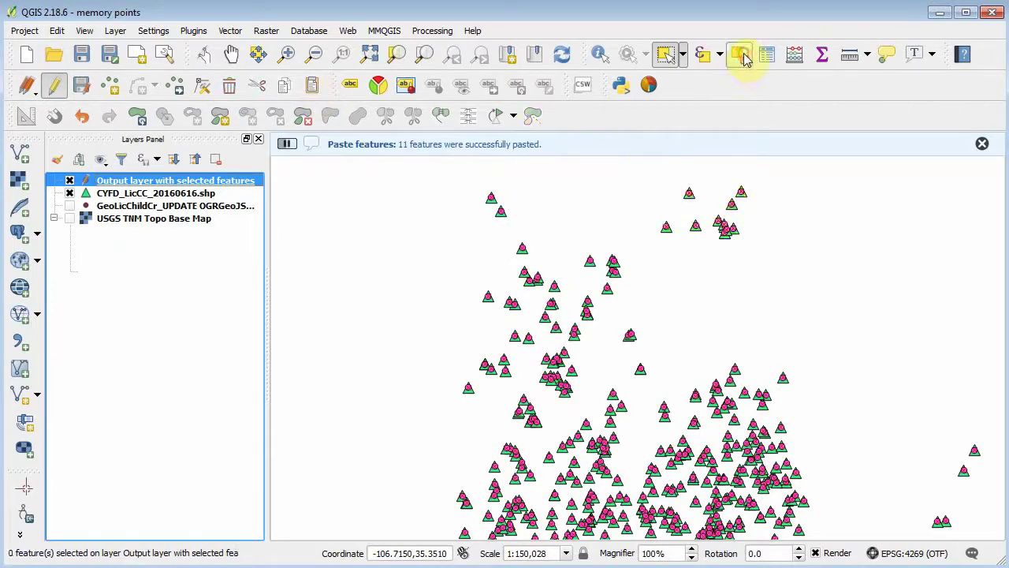
{"action": "left_click", "coordinate": [81, 86]}
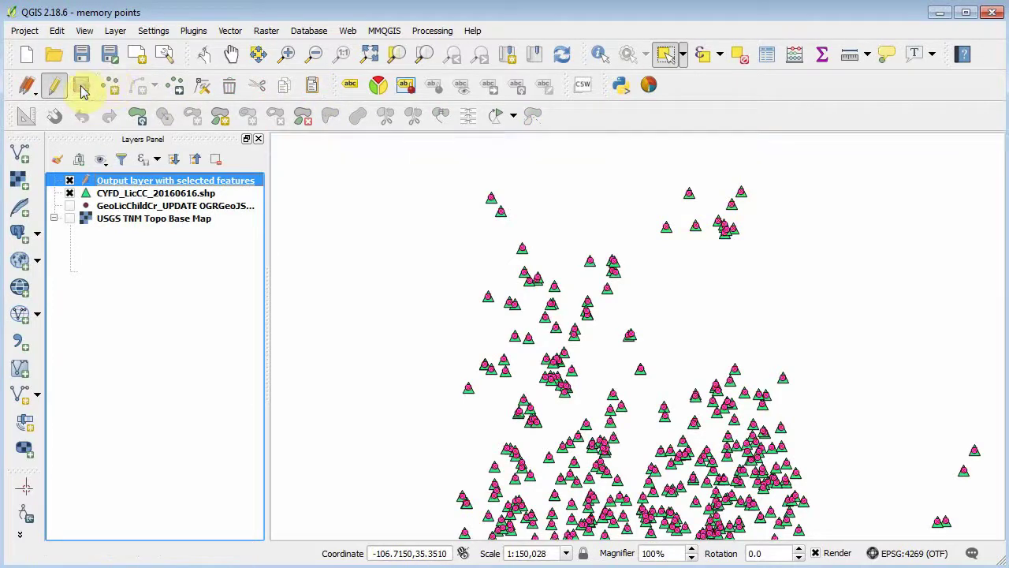
{"action": "left_click", "coordinate": [53, 86]}
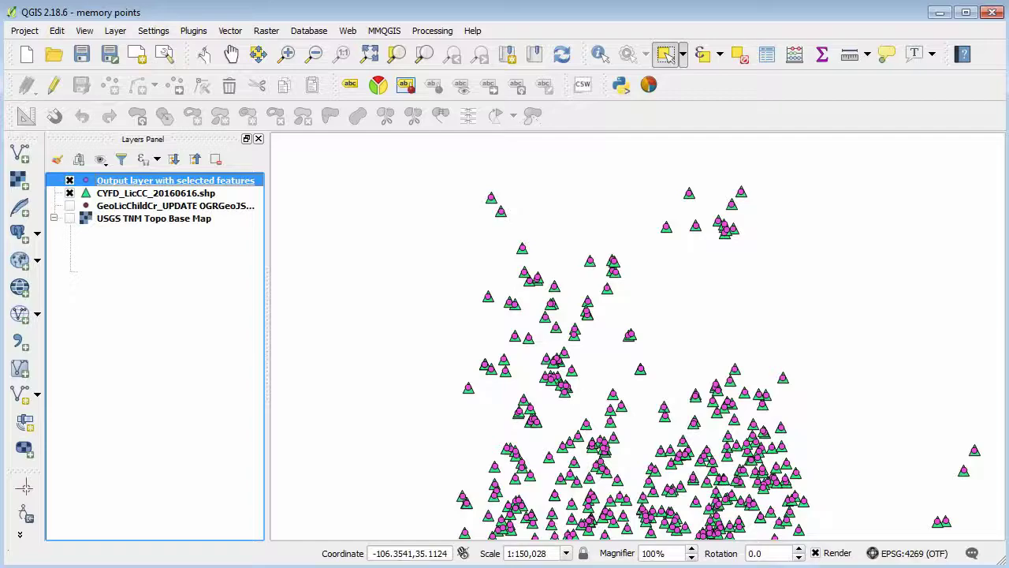
Switch to Notepad++ and highlight the decimals of the first longitude on line 43 of ND_county_demo 4.json.
{"action": "key", "text": "alt+Tab"}
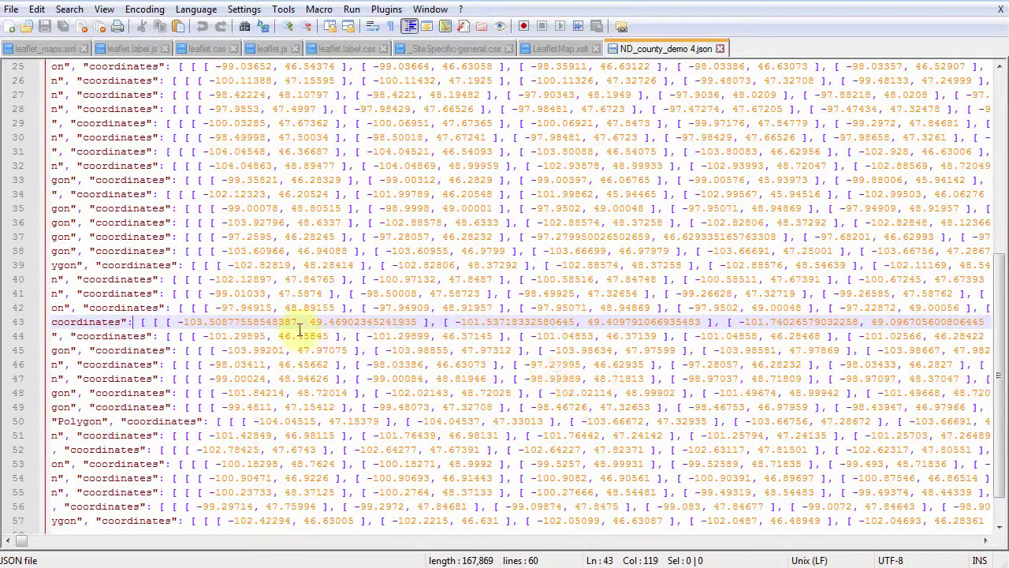
{"action": "double_click", "coordinate": [254, 328]}
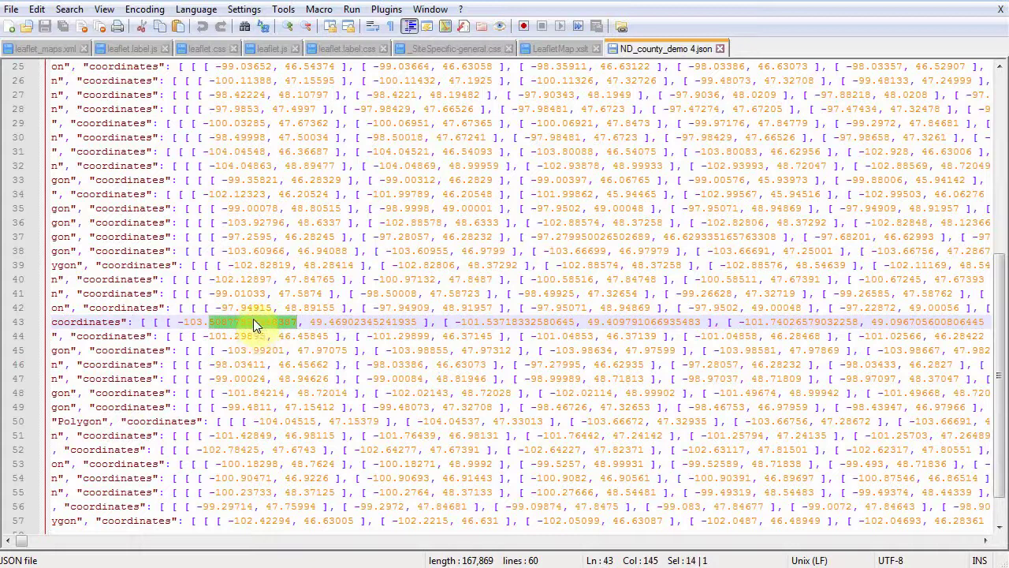